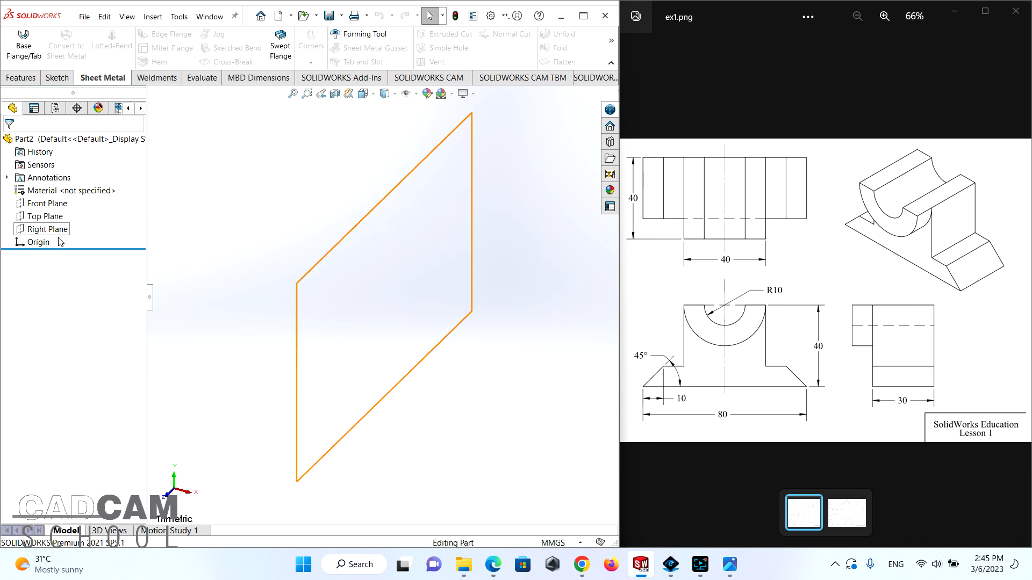
Orient the view normal to the Front Plane and start a new sketch on it
{"action": "left_click", "coordinate": [36, 207]}
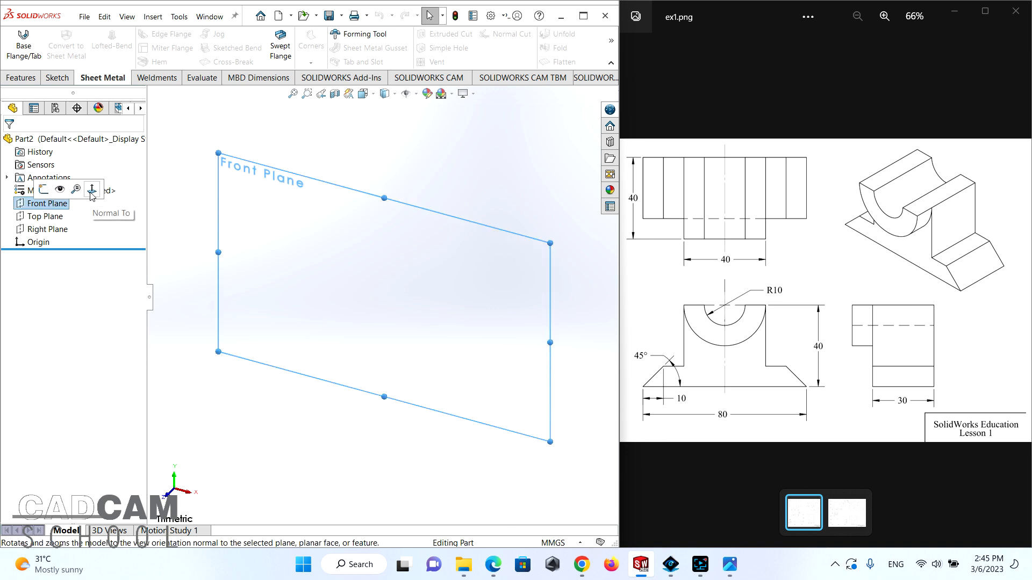
{"action": "left_click", "coordinate": [92, 191]}
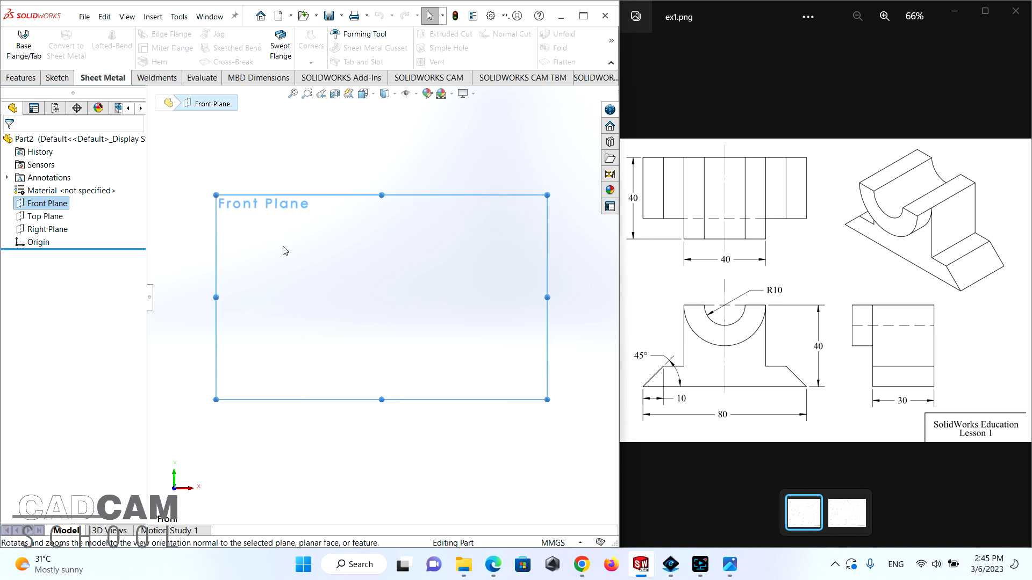
{"action": "left_click", "coordinate": [35, 203]}
{"action": "left_click", "coordinate": [36, 203]}
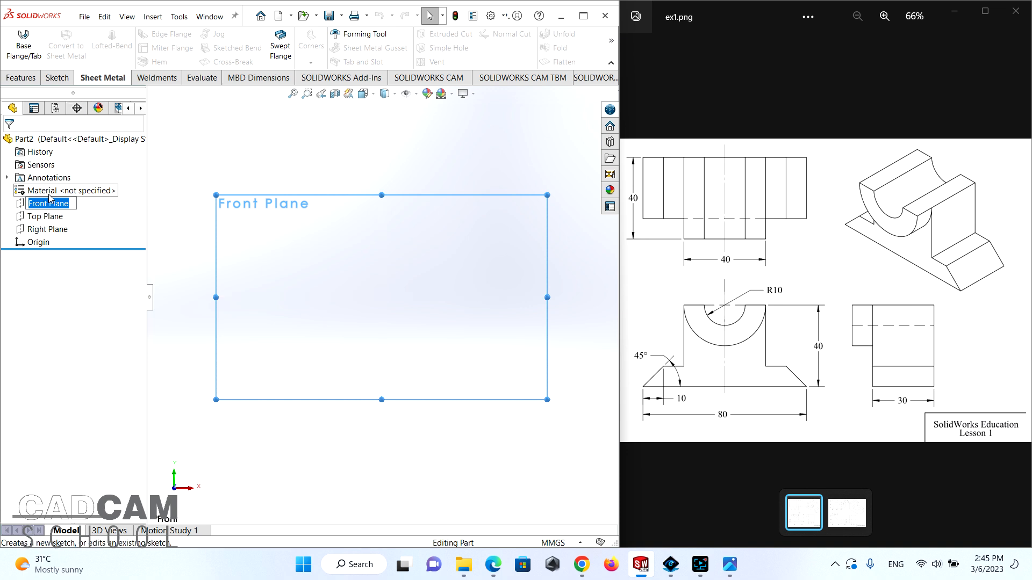
{"action": "right_click", "coordinate": [27, 206]}
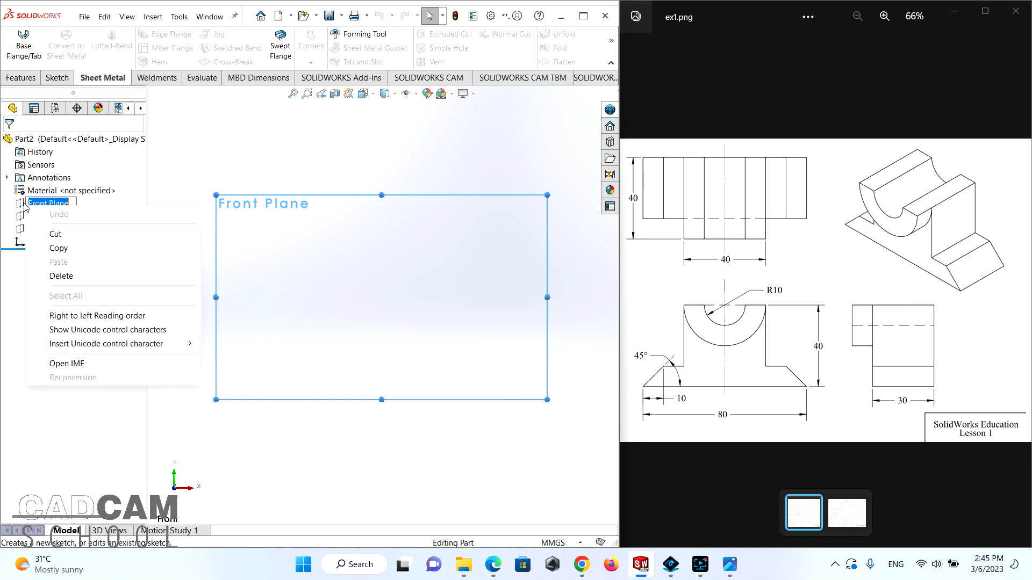
{"action": "right_click", "coordinate": [25, 205]}
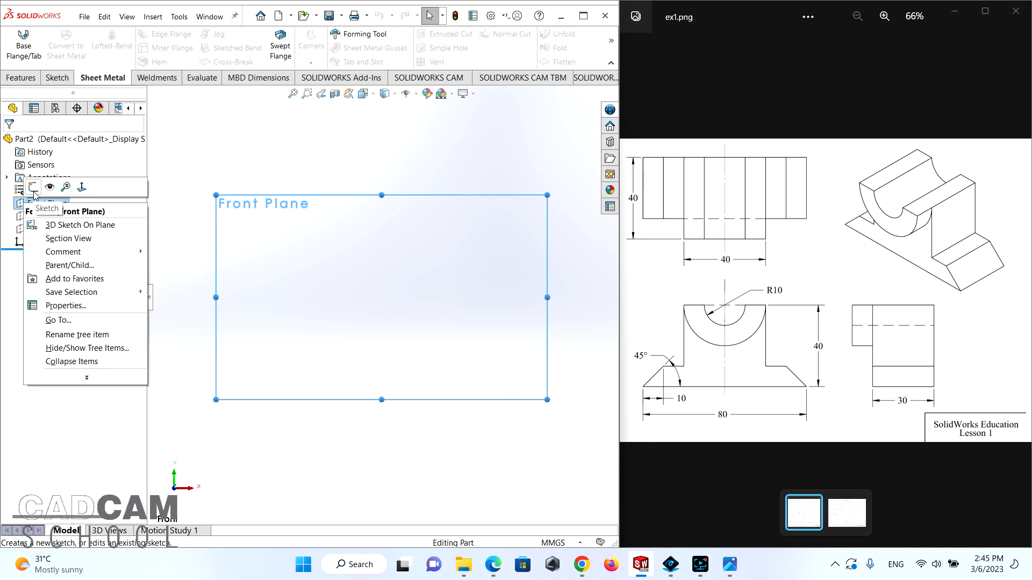
{"action": "left_click", "coordinate": [34, 190]}
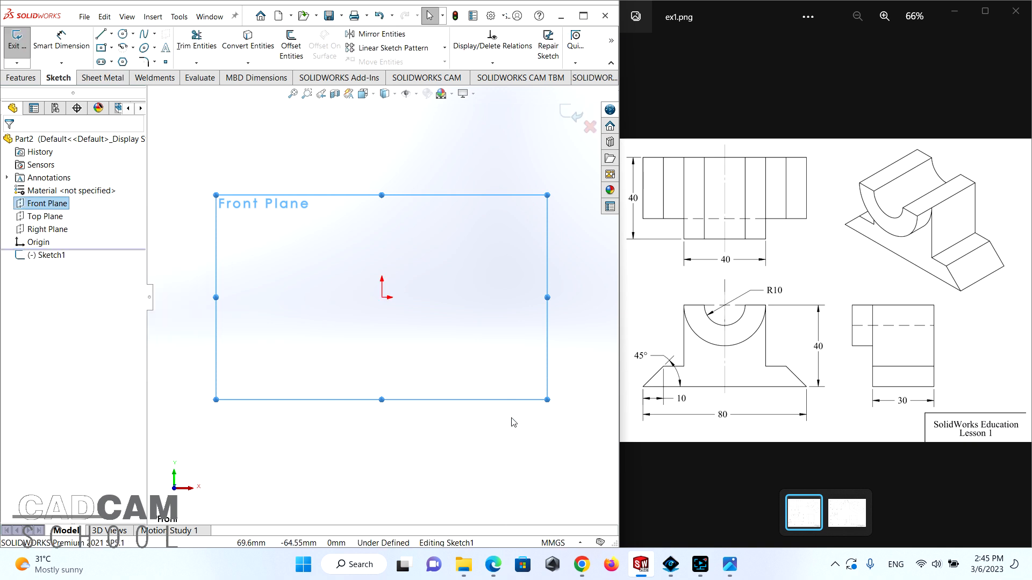
{"action": "left_click", "coordinate": [511, 419]}
Sketch a vertical centerline about 34 mm long upward from the origin
{"action": "left_click", "coordinate": [112, 33]}
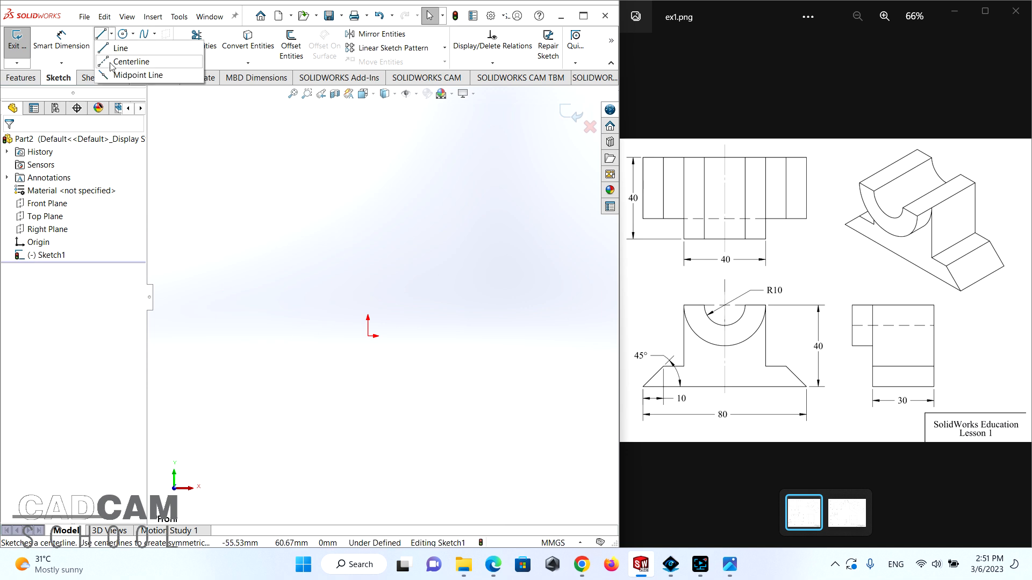
{"action": "left_click", "coordinate": [369, 336]}
{"action": "left_click", "coordinate": [370, 201]}
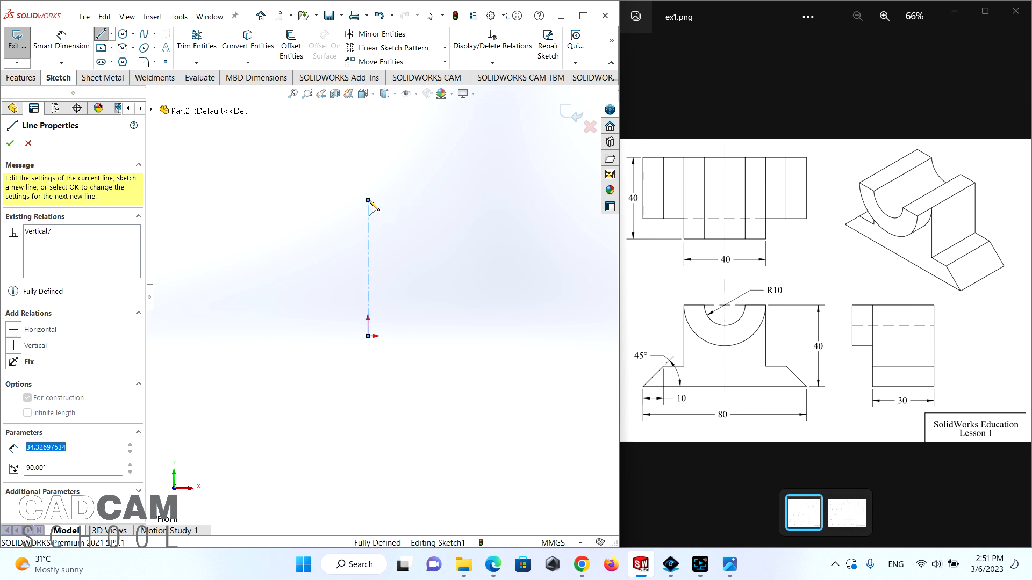
{"action": "key", "text": "Escape"}
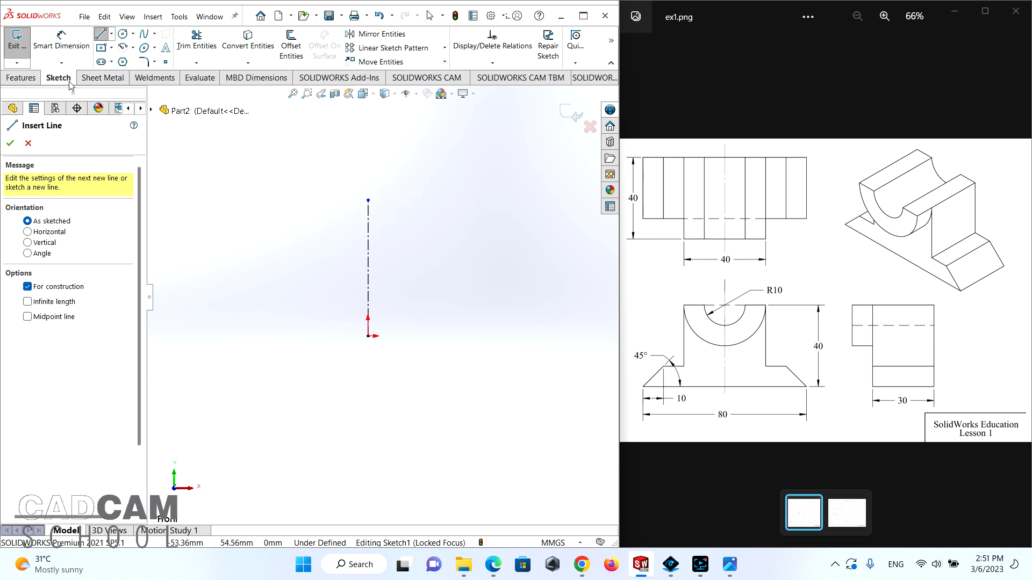
{"action": "left_click", "coordinate": [10, 143]}
Sketch a horizontal midpoint line about 53 mm long, centred on the origin, as the base of the profile
{"action": "left_click", "coordinate": [111, 33]}
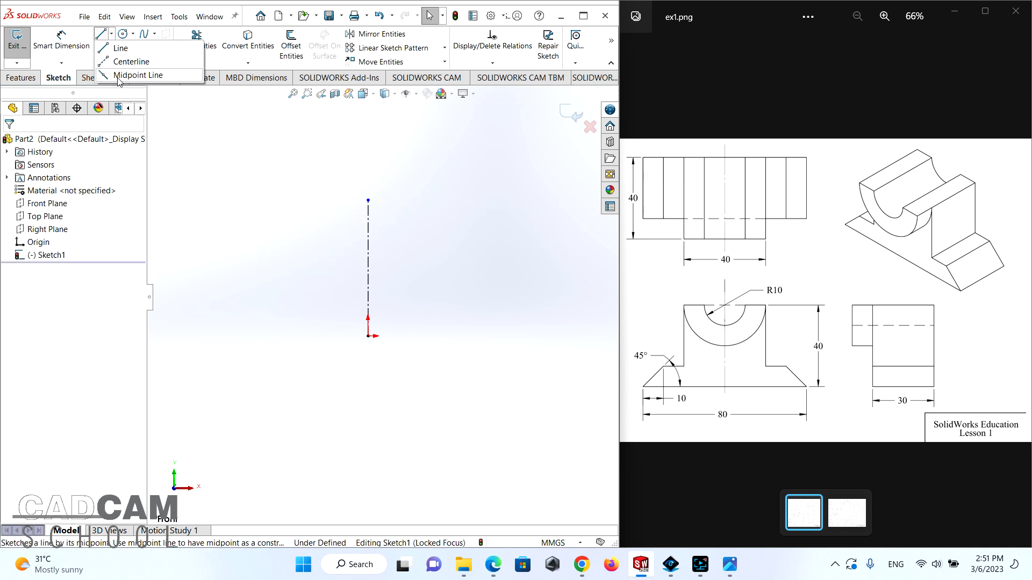
{"action": "left_click", "coordinate": [119, 75]}
{"action": "left_click", "coordinate": [368, 336]}
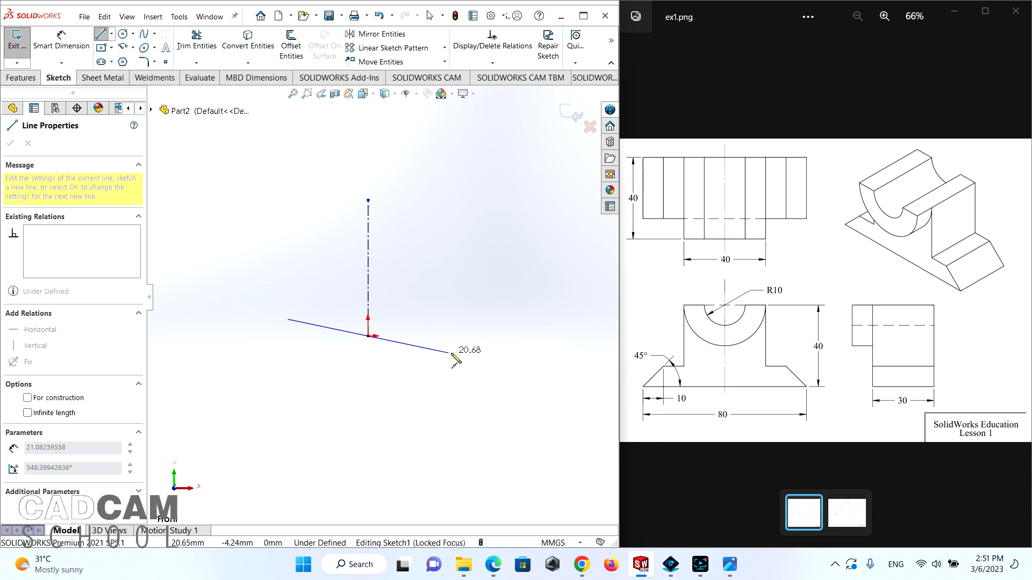
{"action": "left_click", "coordinate": [473, 336]}
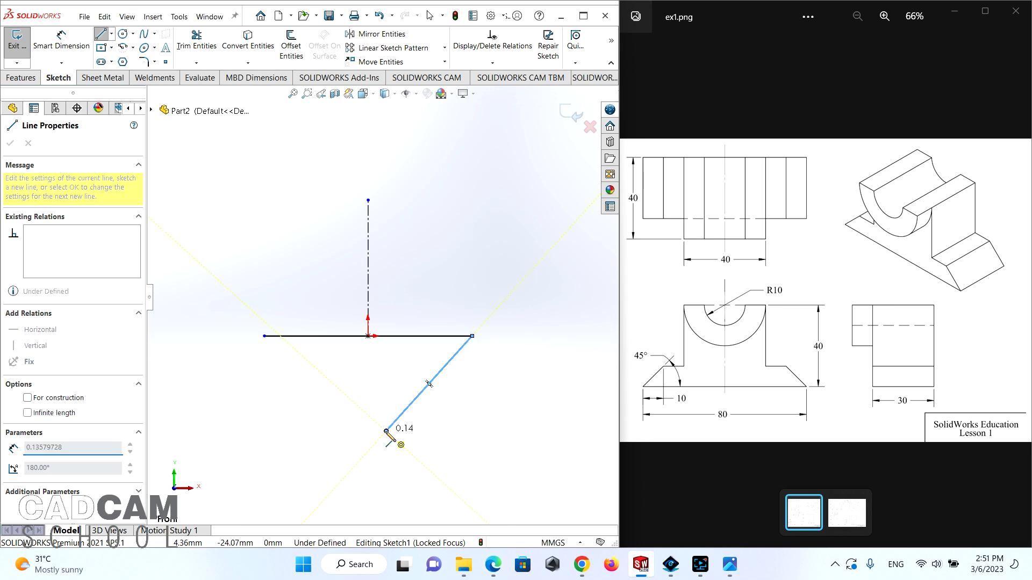
{"action": "key", "text": "Escape"}
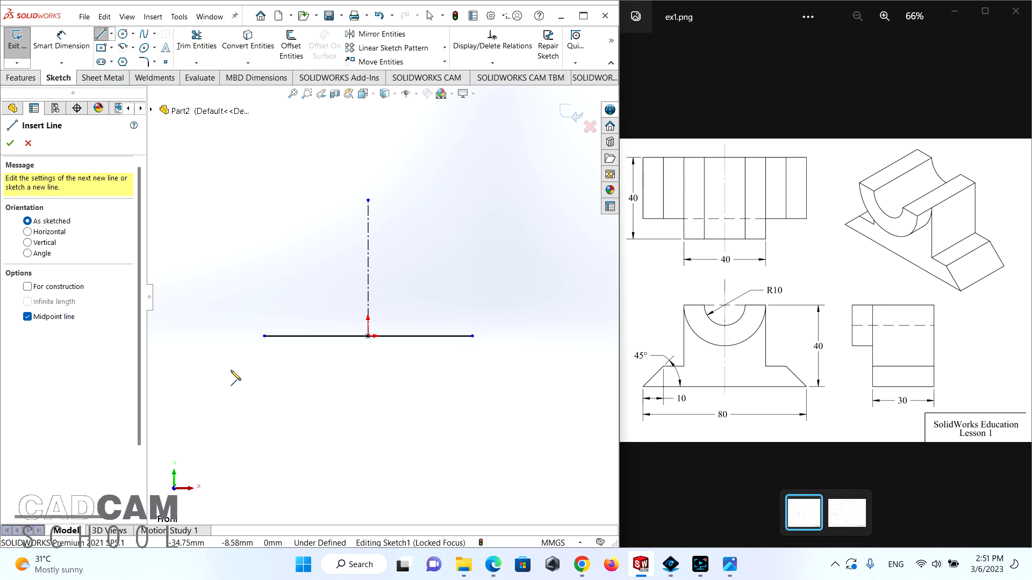
{"action": "left_click", "coordinate": [9, 144]}
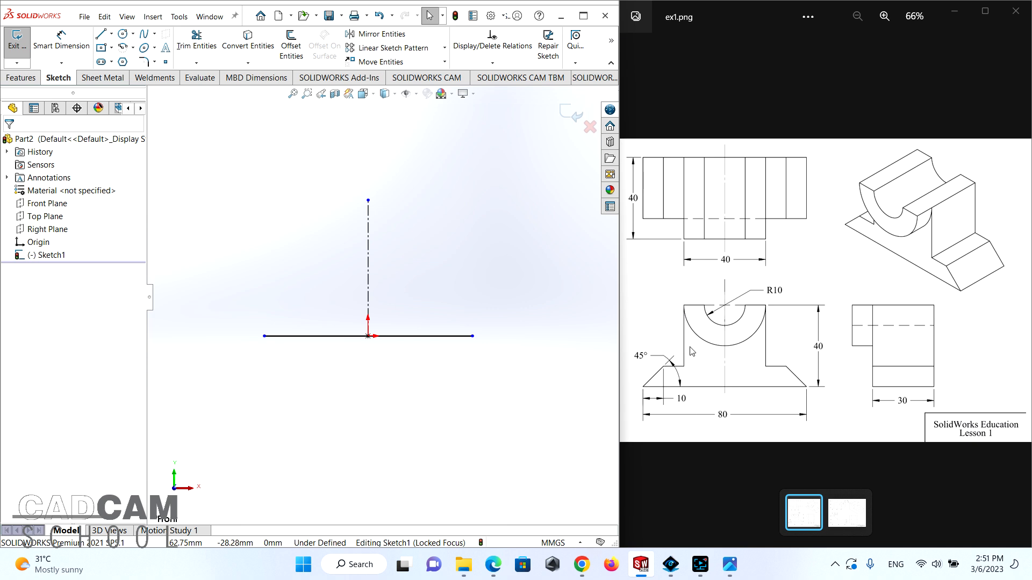
Sketch the left half profile from the base line's left end: a 45° line about 9 mm long, a horizontal ledge, a vertical side and a top edge reaching the centerline
{"action": "left_click", "coordinate": [101, 38]}
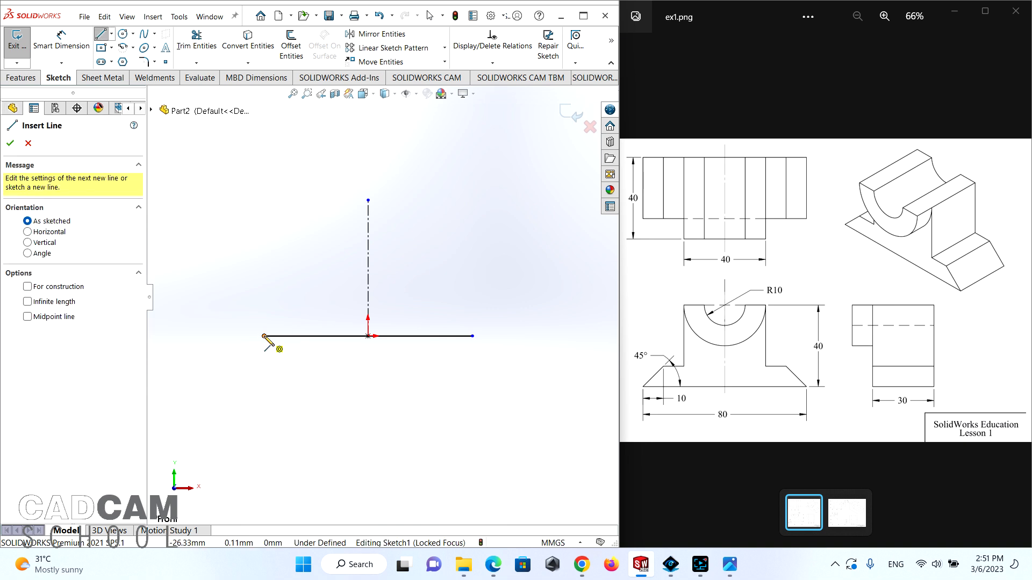
{"action": "left_click", "coordinate": [265, 336]}
{"action": "left_click", "coordinate": [290, 310]}
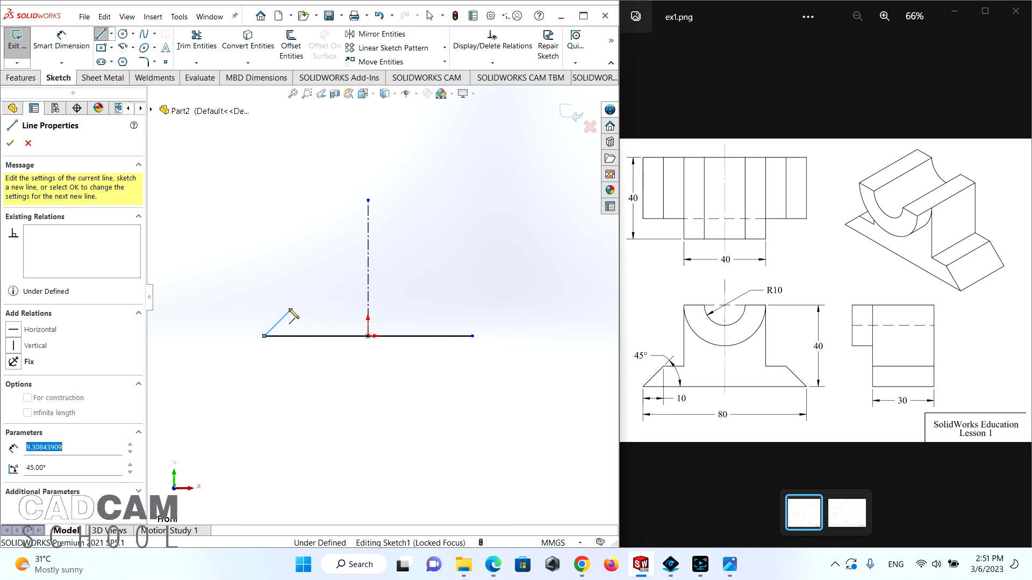
{"action": "left_click", "coordinate": [321, 310]}
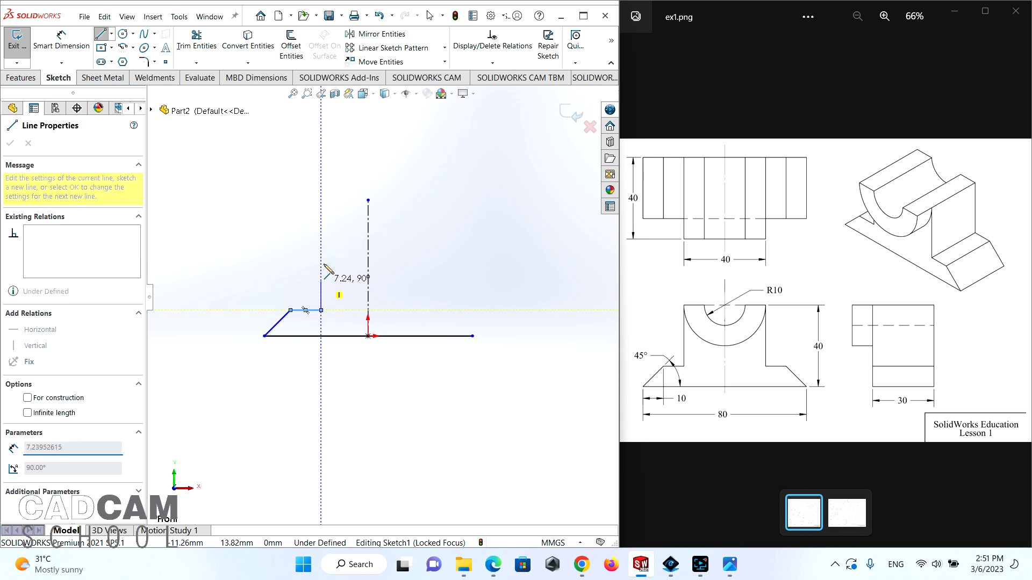
{"action": "left_click", "coordinate": [321, 200]}
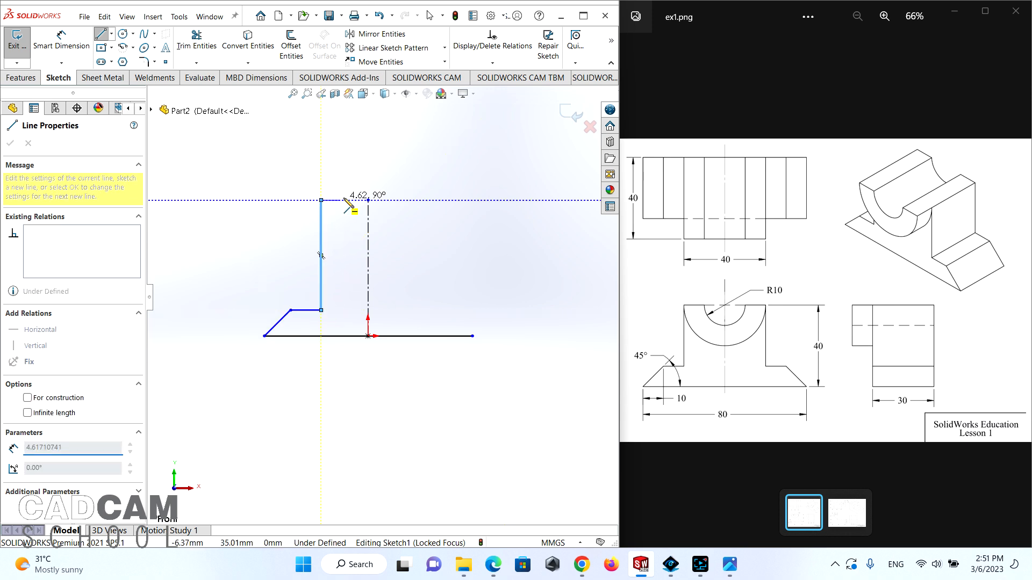
{"action": "left_click", "coordinate": [368, 200]}
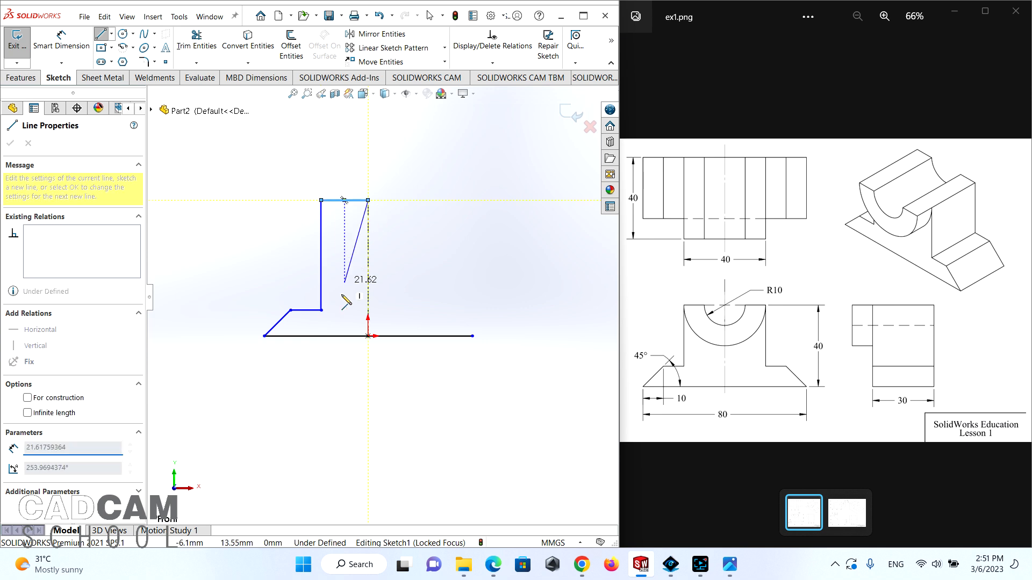
{"action": "key", "text": "Escape"}
{"action": "scroll", "coordinate": [385, 244], "scroll_direction": "down", "scroll_amount": 3}
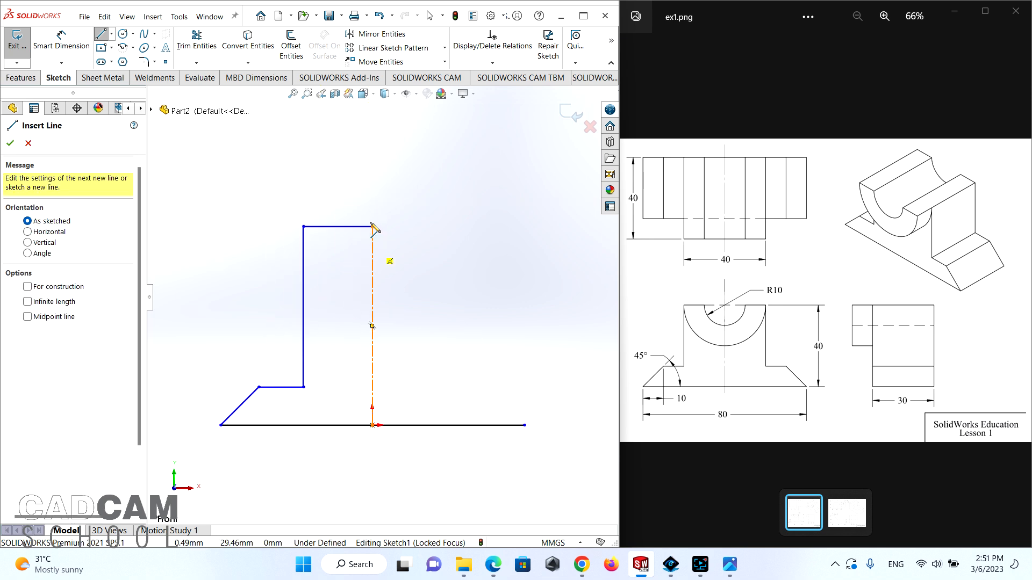
{"action": "scroll", "coordinate": [377, 242], "scroll_direction": "up", "scroll_amount": 2}
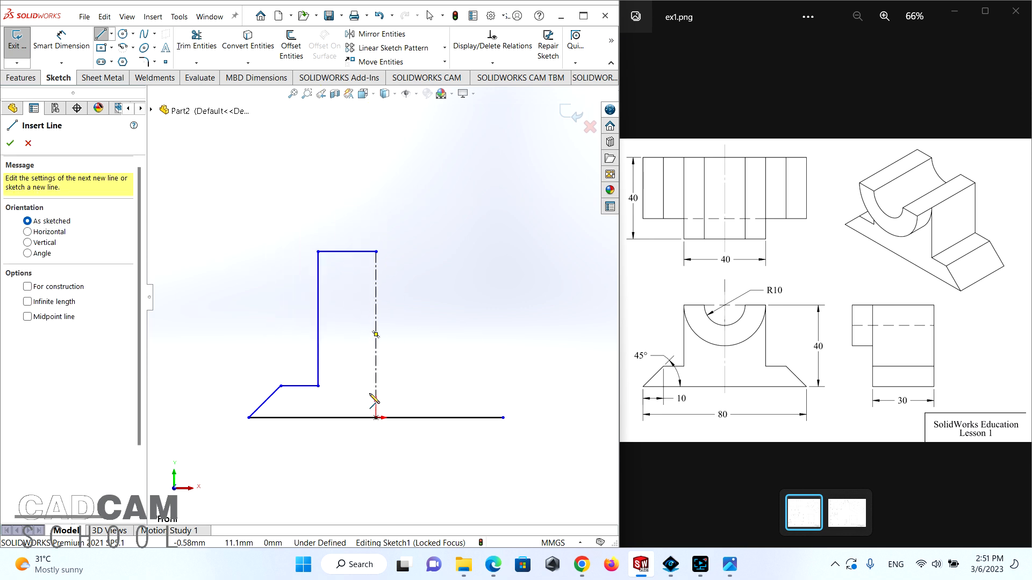
{"action": "left_click", "coordinate": [10, 145]}
{"action": "scroll", "coordinate": [470, 416], "scroll_direction": "up", "scroll_amount": 1}
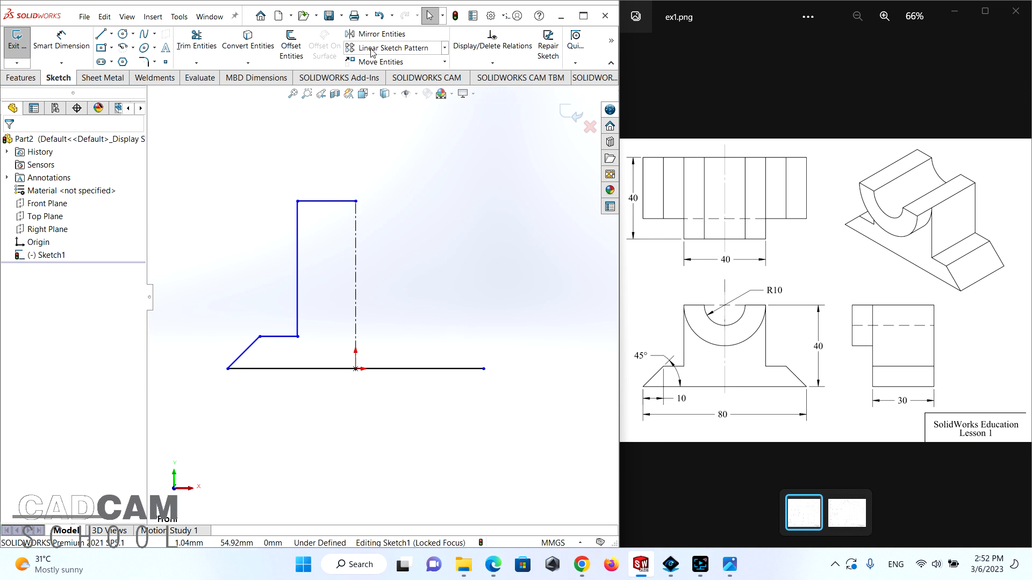
Mirror the four lines of the left half profile about the vertical centerline, keeping the originals
{"action": "left_click", "coordinate": [395, 38]}
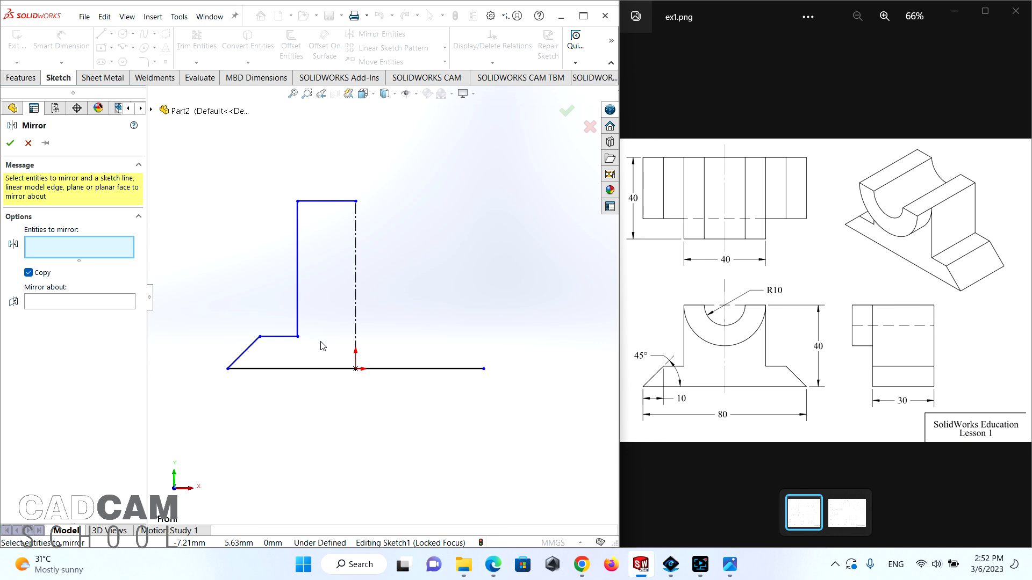
{"action": "left_click", "coordinate": [329, 201]}
{"action": "left_click", "coordinate": [297, 247]}
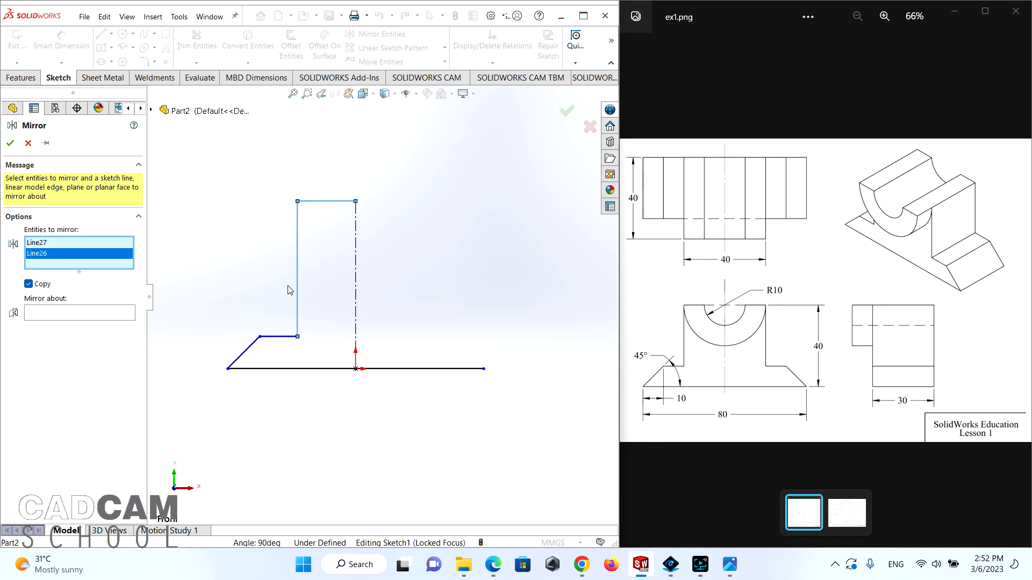
{"action": "left_click", "coordinate": [283, 337]}
{"action": "left_click", "coordinate": [249, 355]}
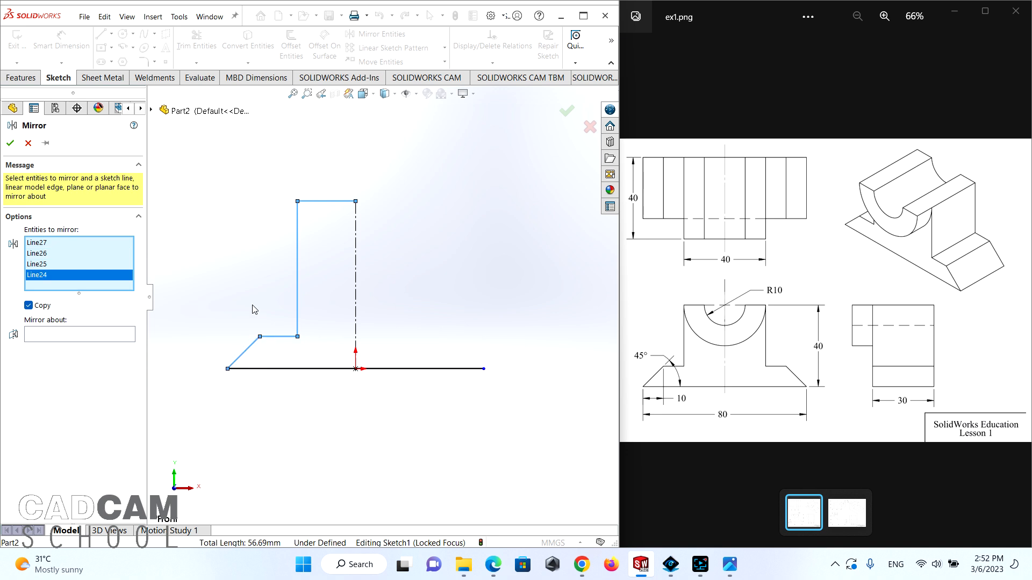
{"action": "left_click", "coordinate": [47, 339]}
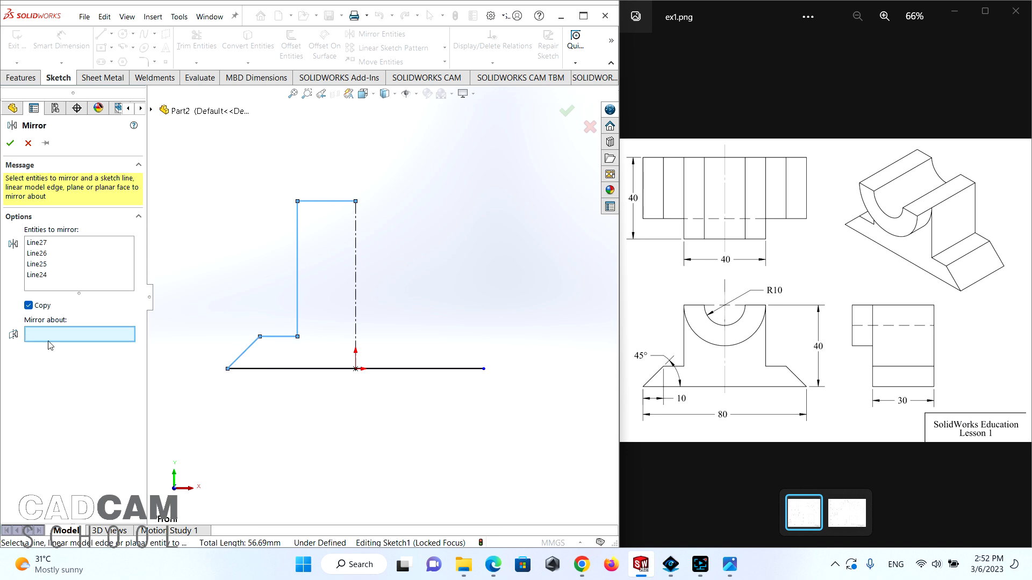
{"action": "left_click", "coordinate": [361, 291]}
{"action": "left_click", "coordinate": [10, 143]}
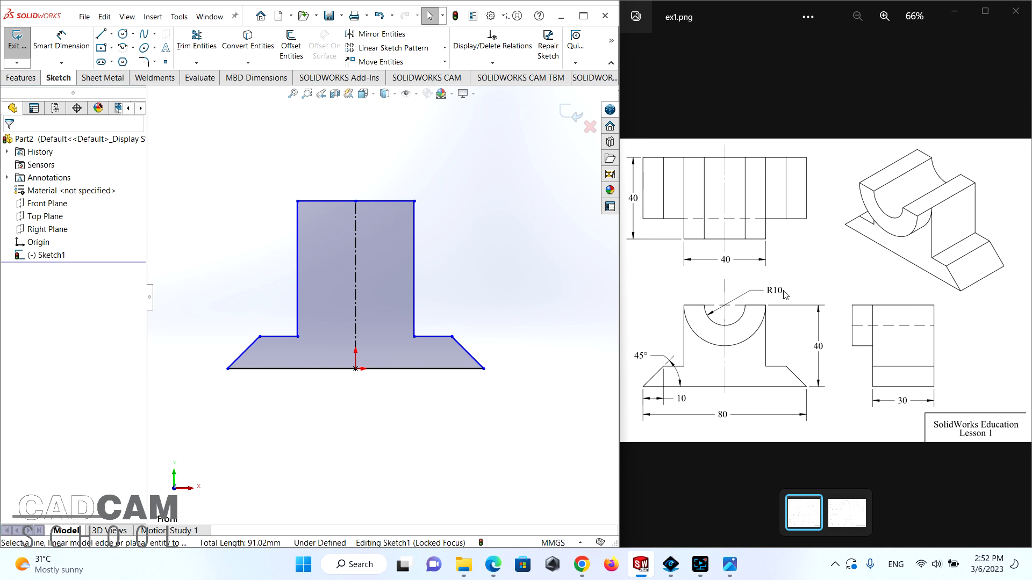
Sketch a circle of about 5.6 mm radius centred on the upper end of the centerline
{"action": "left_click", "coordinate": [123, 34]}
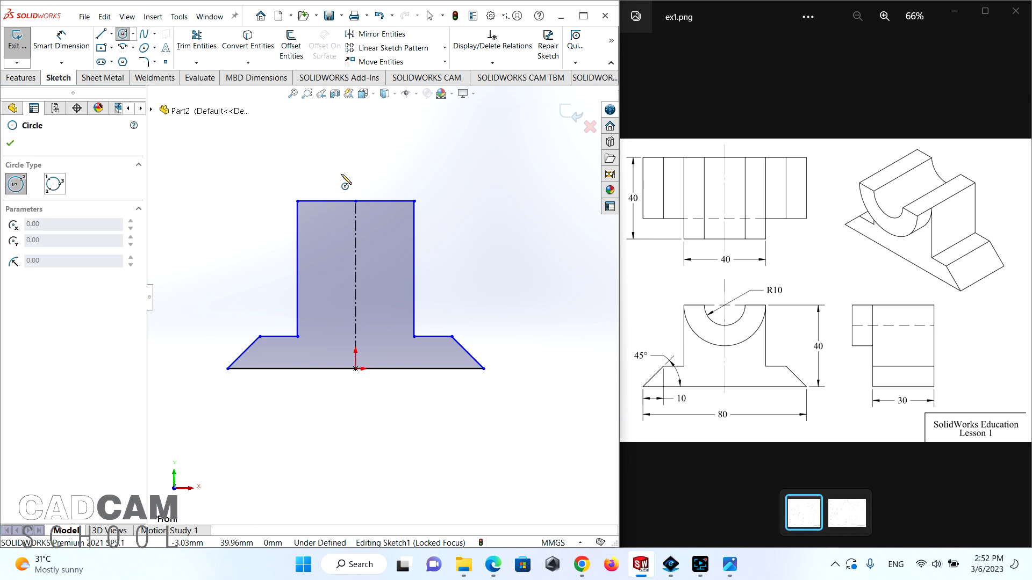
{"action": "left_click", "coordinate": [356, 201]}
{"action": "left_click", "coordinate": [375, 220]}
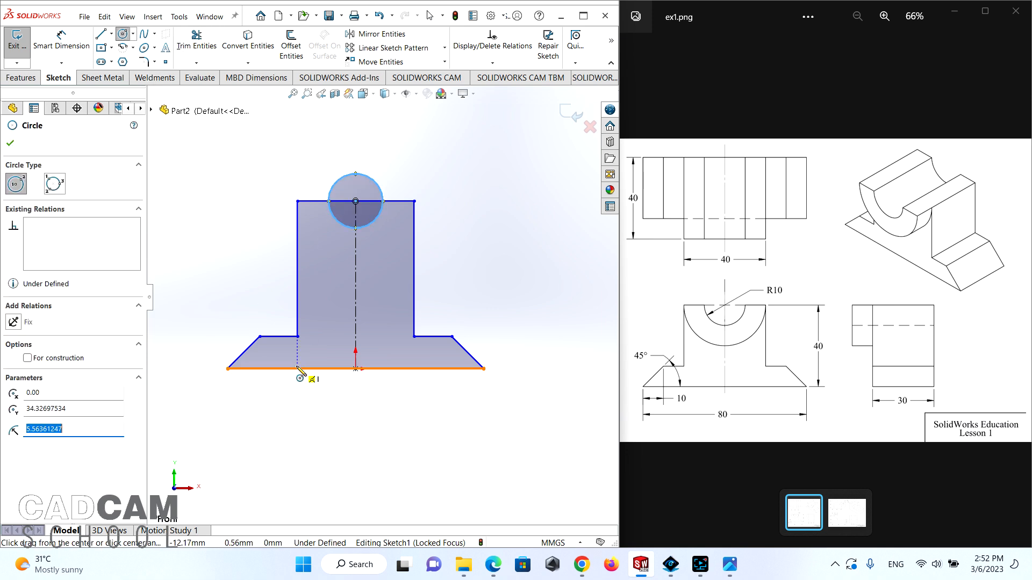
{"action": "left_click", "coordinate": [10, 145]}
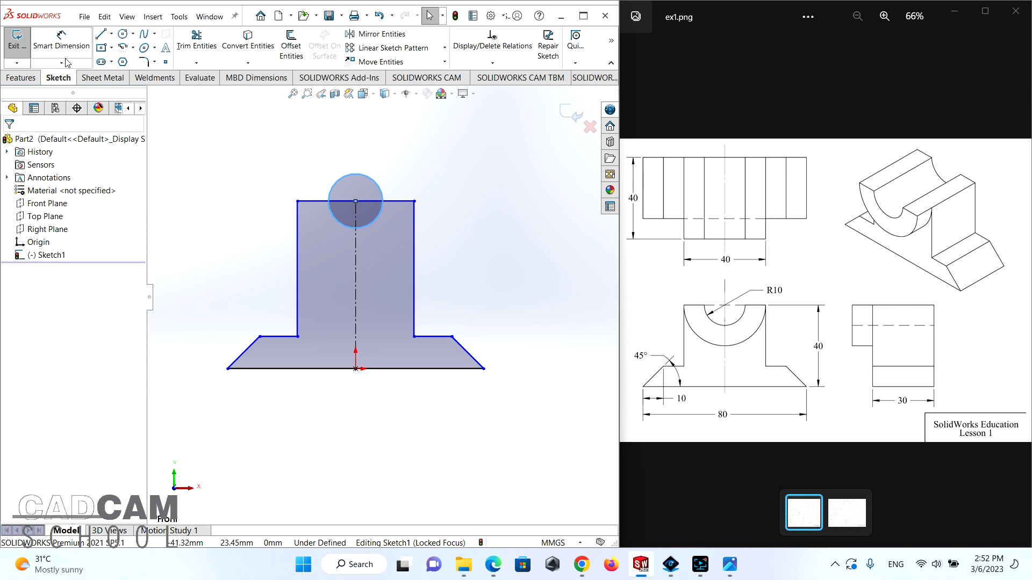
Trim away the circle's upper half and the top edge inside it, leaving a semicircular notch in the profile
{"action": "left_click", "coordinate": [198, 43]}
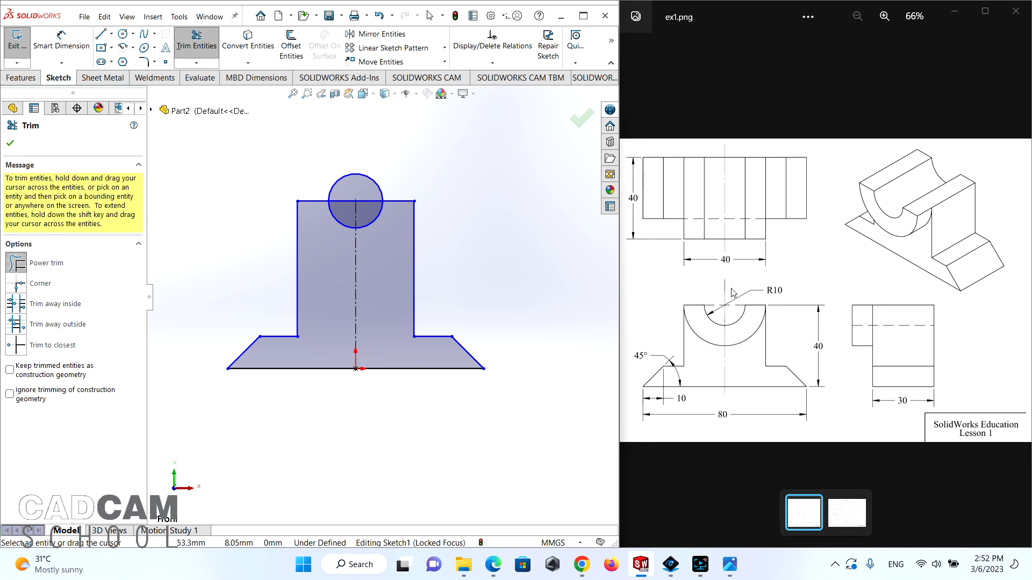
{"action": "left_click_drag", "start_coordinate": [310, 161], "coordinate": [350, 175]}
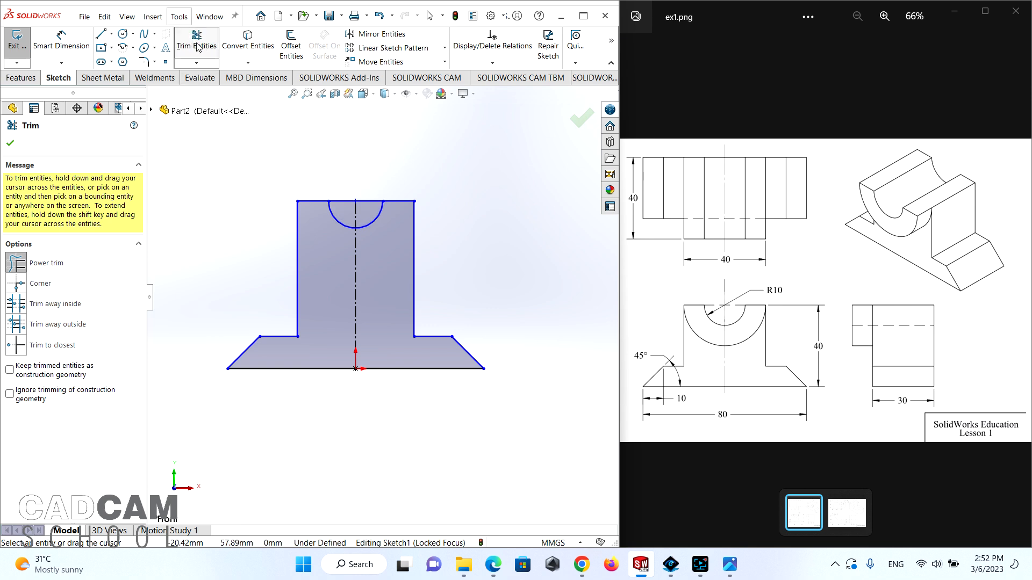
{"action": "scroll", "coordinate": [369, 194], "scroll_direction": "down", "scroll_amount": 1}
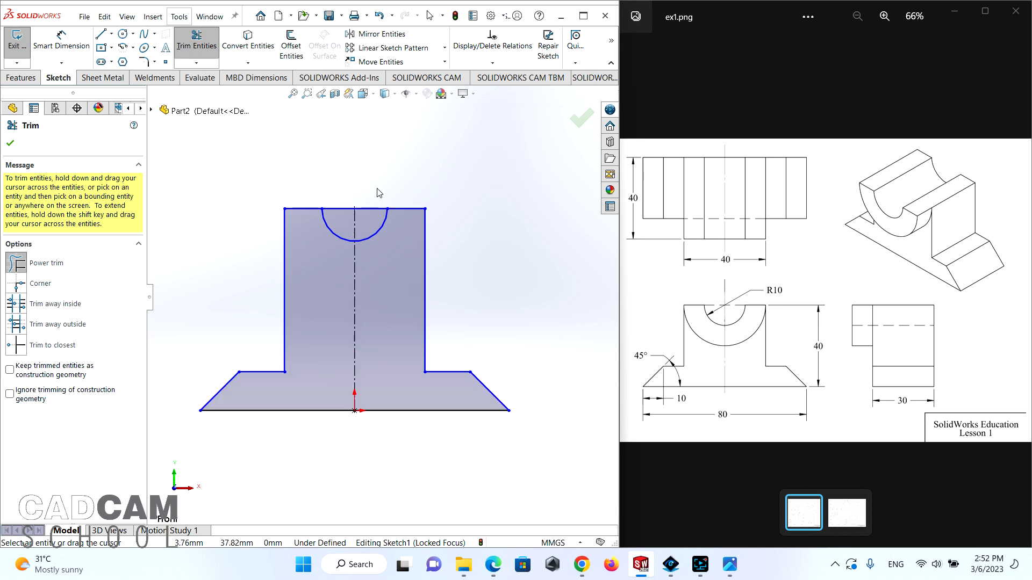
{"action": "left_click_drag", "start_coordinate": [339, 183], "coordinate": [350, 225]}
{"action": "scroll", "coordinate": [392, 342], "scroll_direction": "down", "scroll_amount": 2}
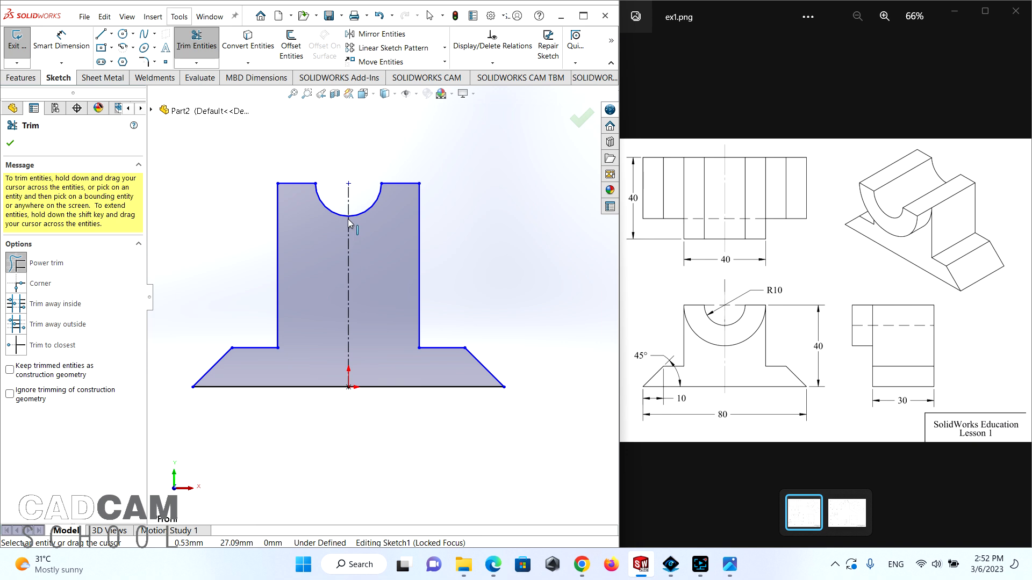
{"action": "scroll", "coordinate": [349, 219], "scroll_direction": "down", "scroll_amount": 2}
{"action": "key", "text": "f"}
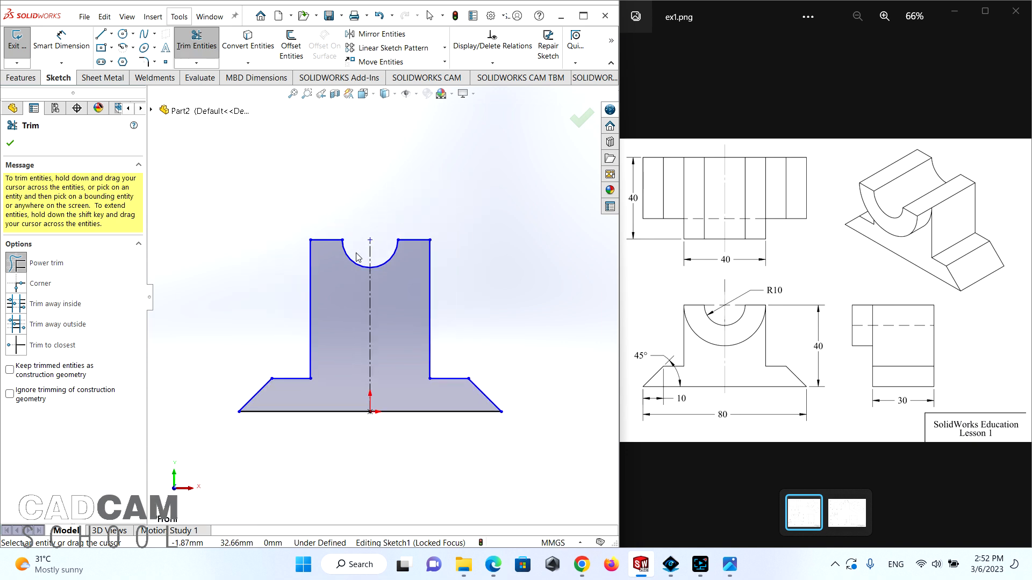
Dimension the semicircular notch's arc with a radius of 10 mm
{"action": "left_click", "coordinate": [6, 145]}
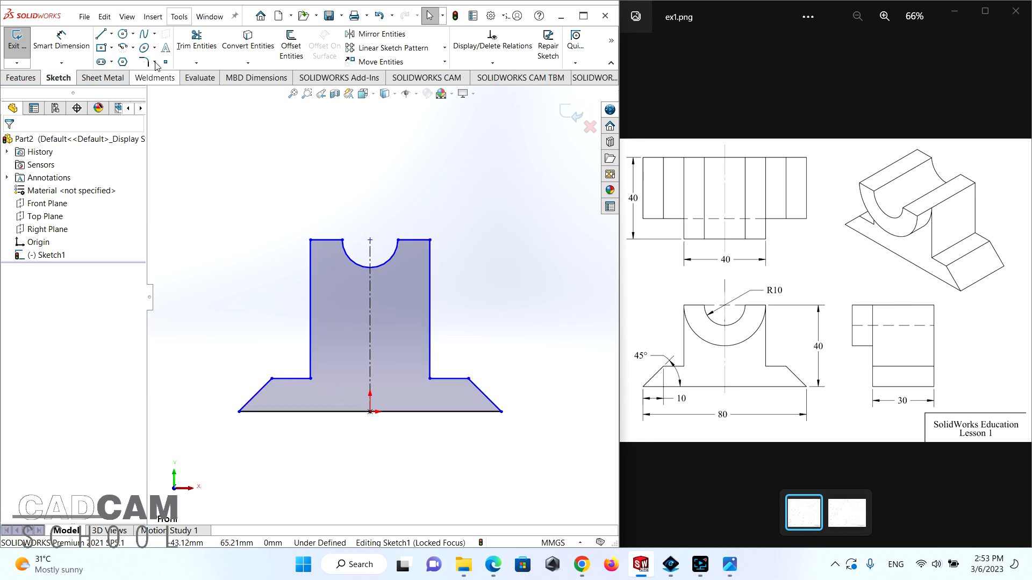
{"action": "left_click", "coordinate": [61, 41]}
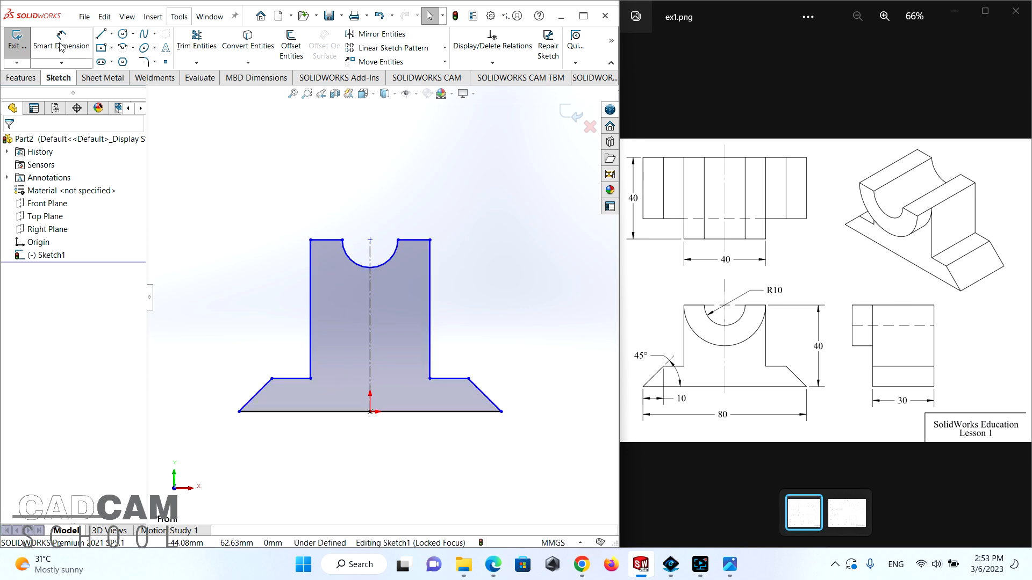
{"action": "left_click", "coordinate": [357, 263]}
{"action": "left_click", "coordinate": [399, 196]}
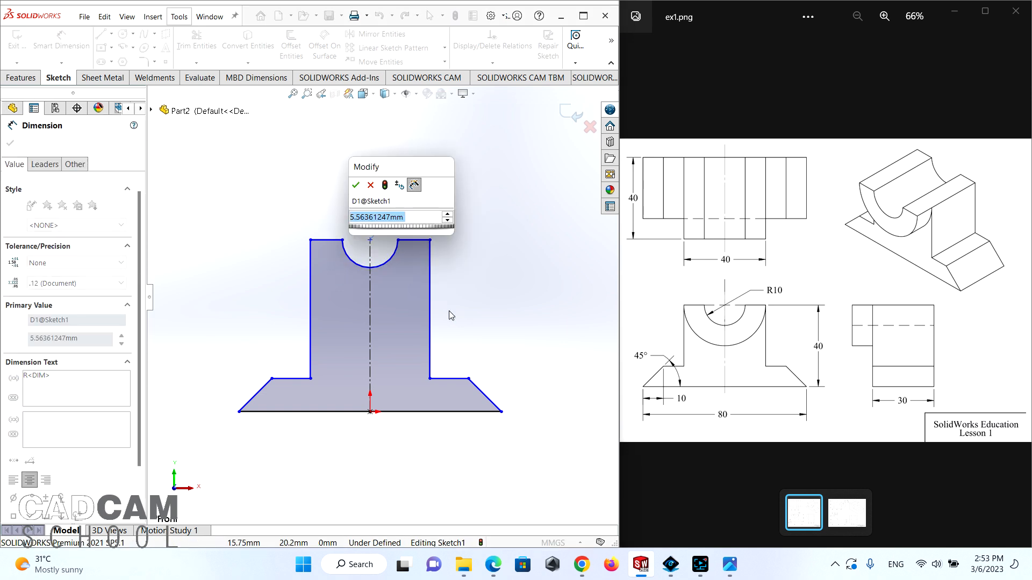
{"action": "type", "text": "10"}
{"action": "key", "text": "Return"}
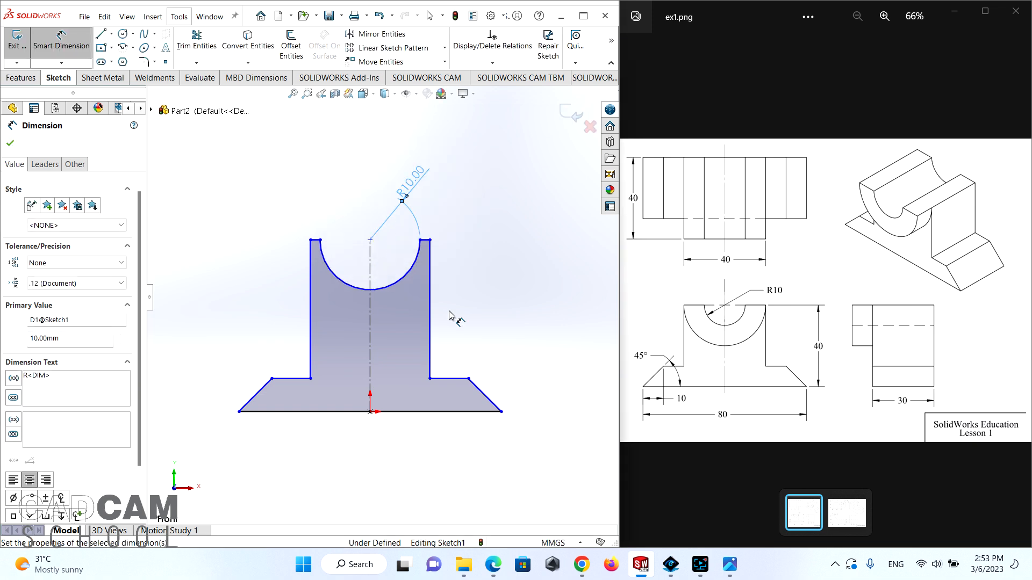
Dimension the profile's overall height from the base line to the top edge as 40 mm
{"action": "scroll", "coordinate": [383, 262], "scroll_direction": "down", "scroll_amount": 3}
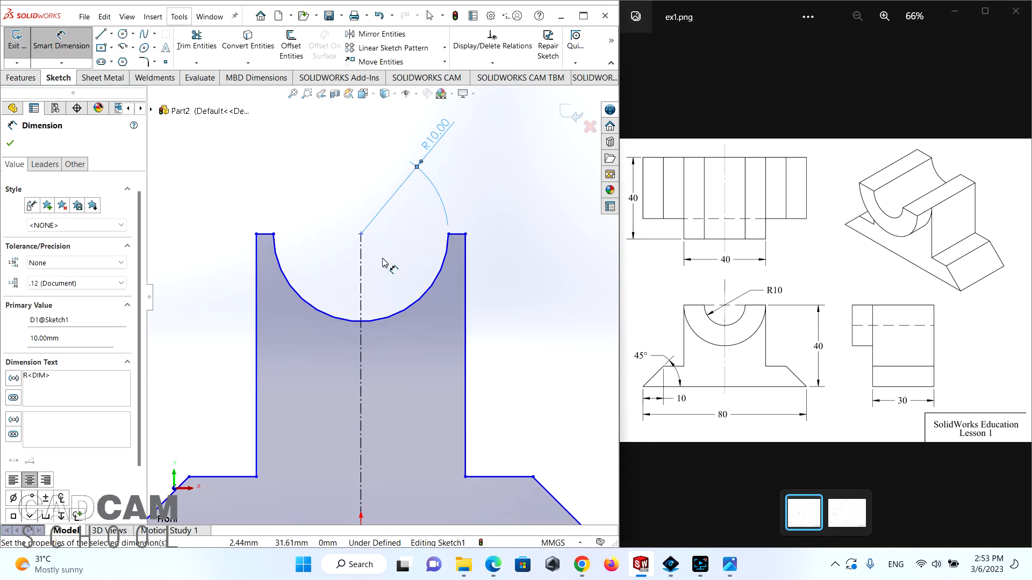
{"action": "scroll", "coordinate": [383, 261], "scroll_direction": "up", "scroll_amount": 2}
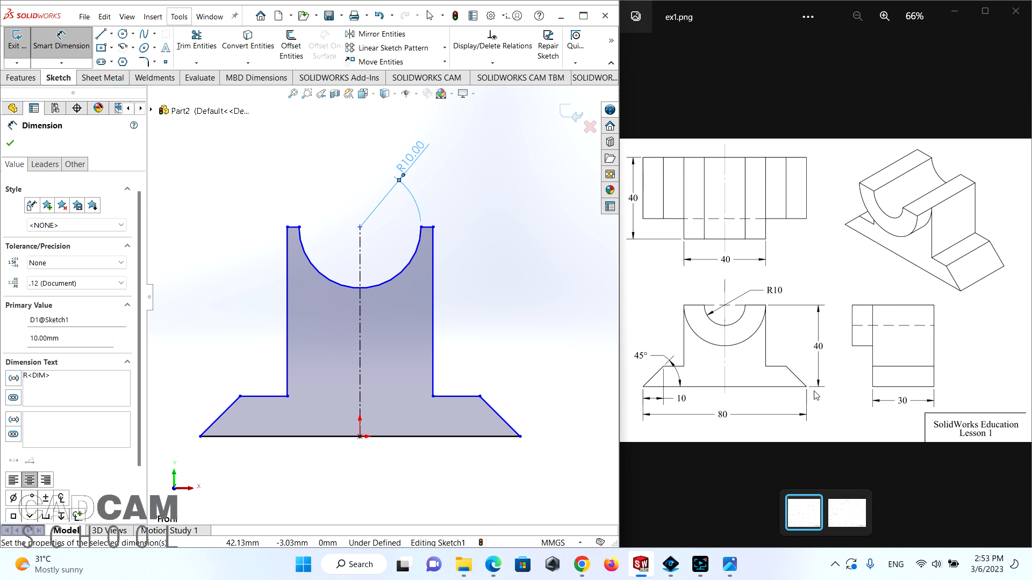
{"action": "left_click", "coordinate": [478, 437]}
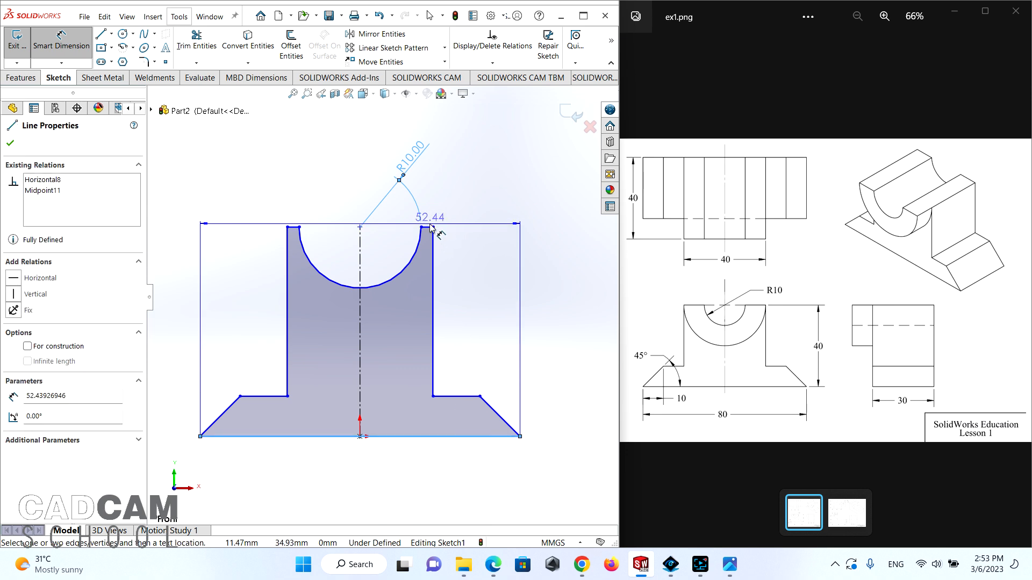
{"action": "left_click", "coordinate": [429, 228]}
{"action": "left_click", "coordinate": [514, 269]}
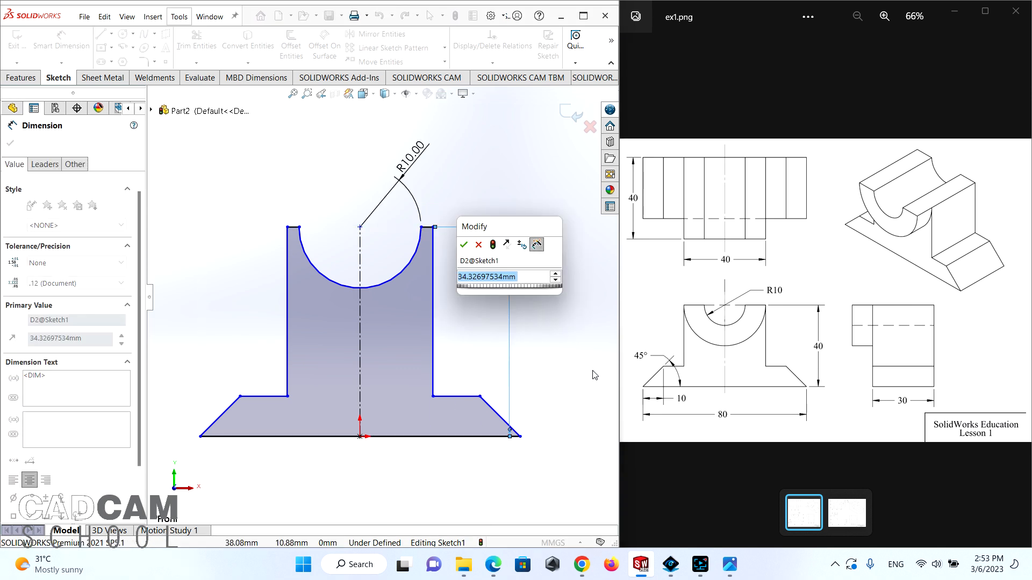
{"action": "type", "text": "40"}
{"action": "key", "text": "Return"}
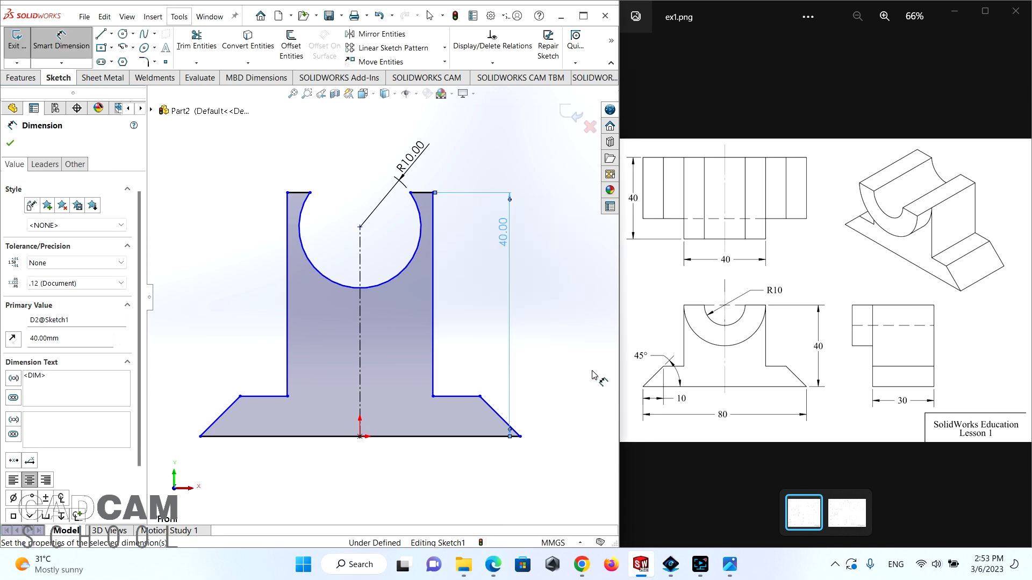
{"action": "key", "text": "Escape"}
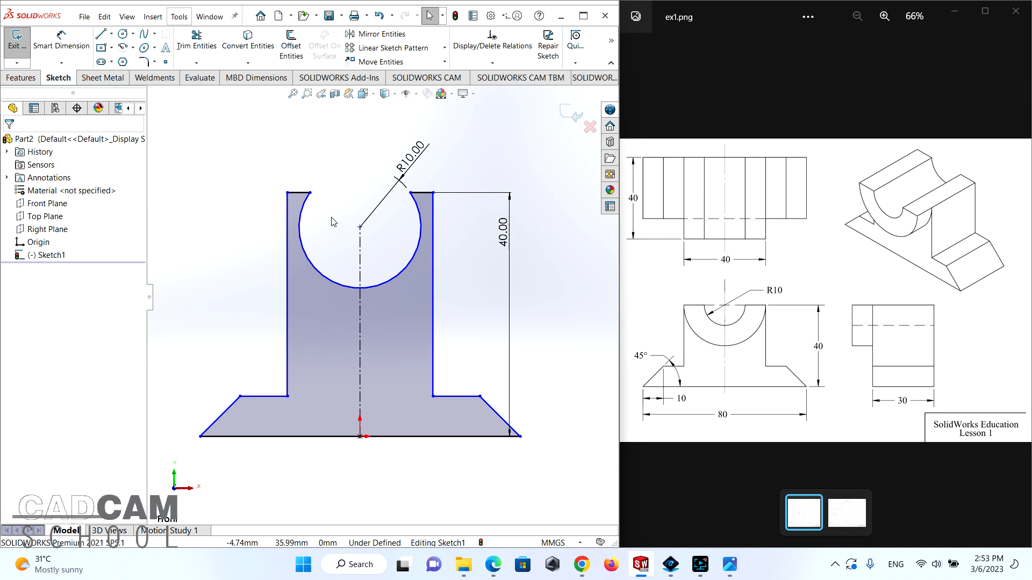
Make the notch arc's centre point coincident with the short top edge left of the notch
{"action": "left_click", "coordinate": [360, 228]}
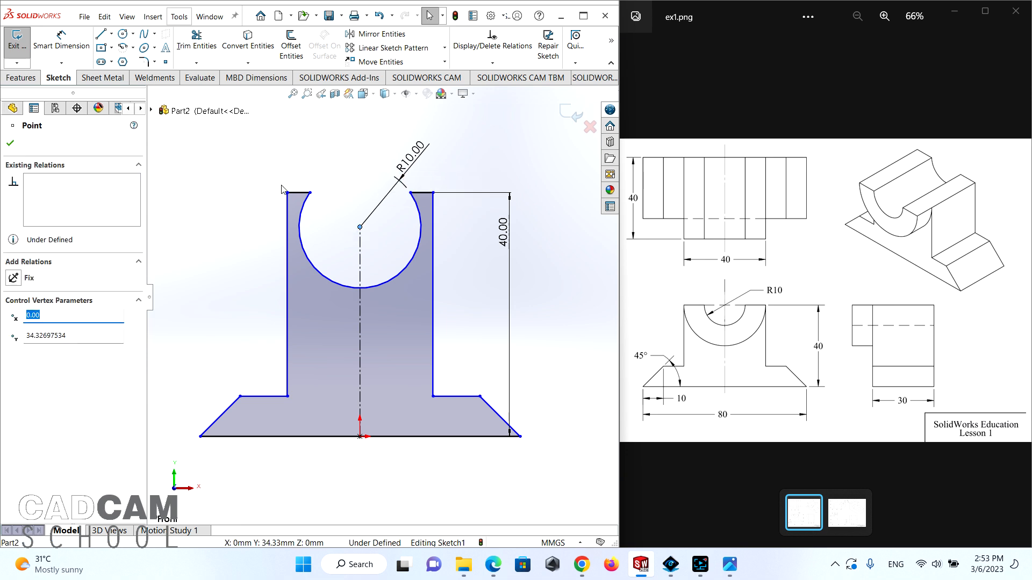
{"action": "left_click", "coordinate": [298, 195], "text": "ctrl"}
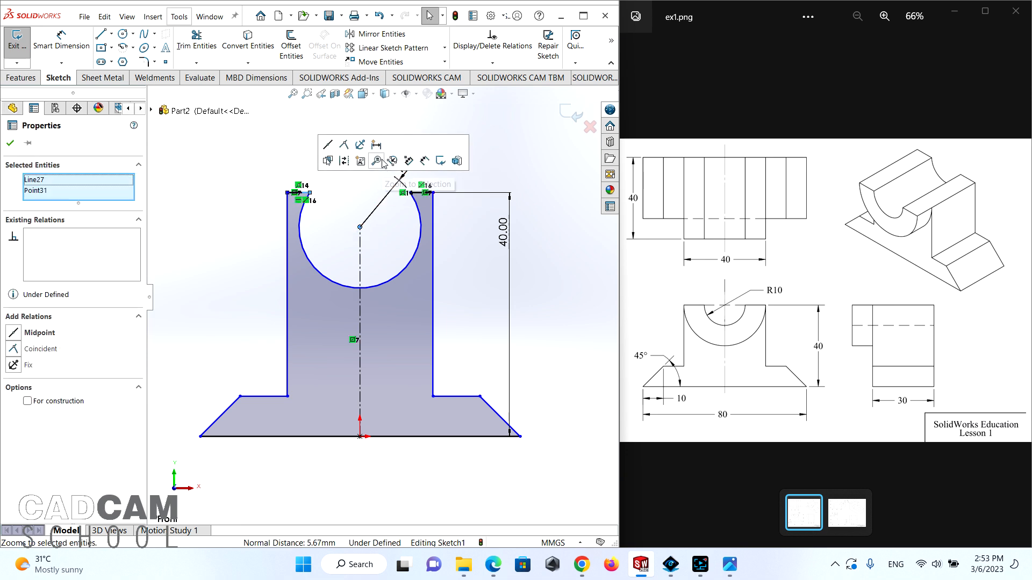
{"action": "left_click", "coordinate": [343, 151]}
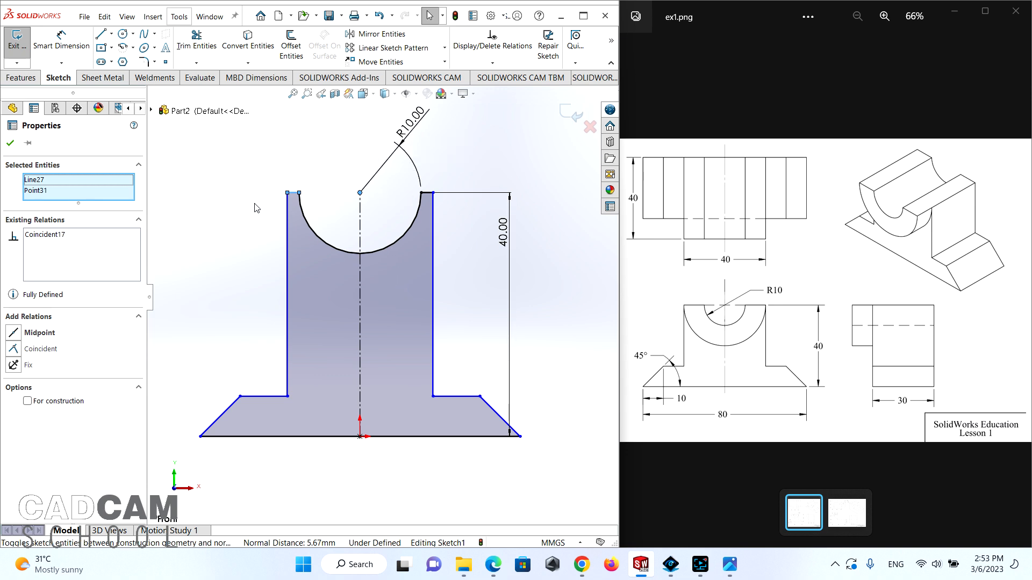
{"action": "left_click", "coordinate": [253, 179]}
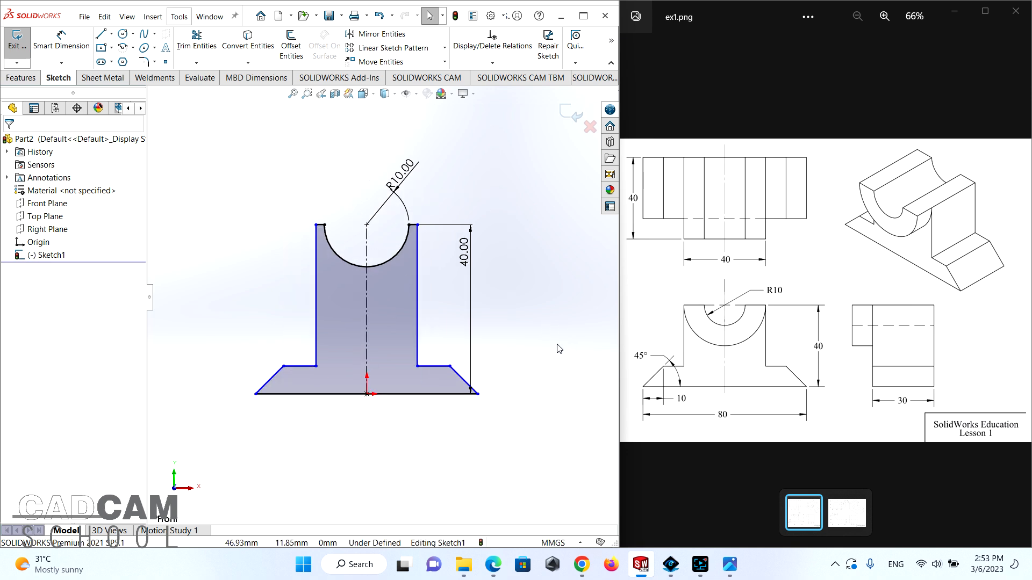
Dimension the full length of the base line as 80 mm
{"action": "scroll", "coordinate": [564, 346], "scroll_direction": "up", "scroll_amount": 2}
{"action": "scroll", "coordinate": [397, 312], "scroll_direction": "up", "scroll_amount": 1}
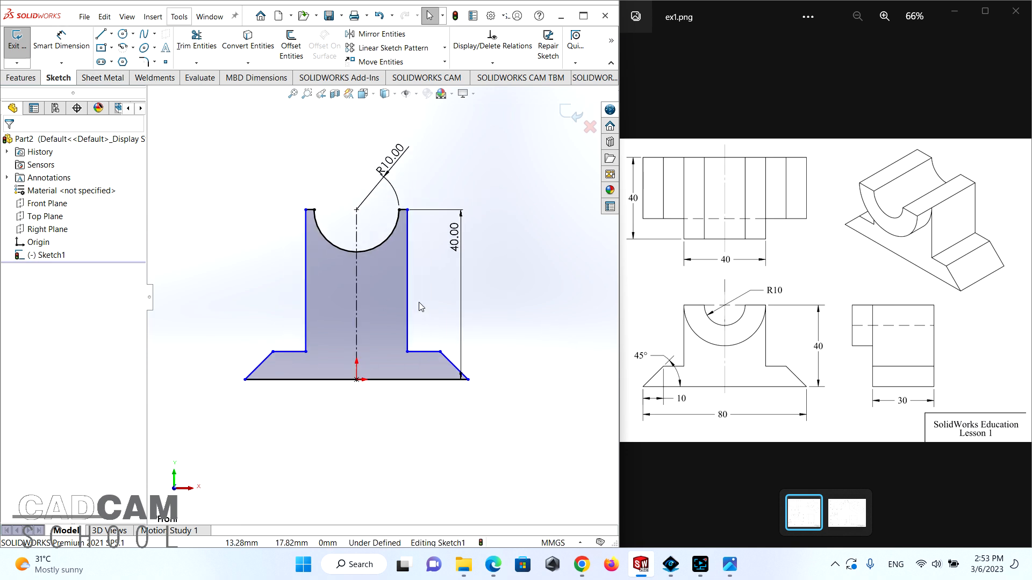
{"action": "scroll", "coordinate": [363, 216], "scroll_direction": "down", "scroll_amount": 1}
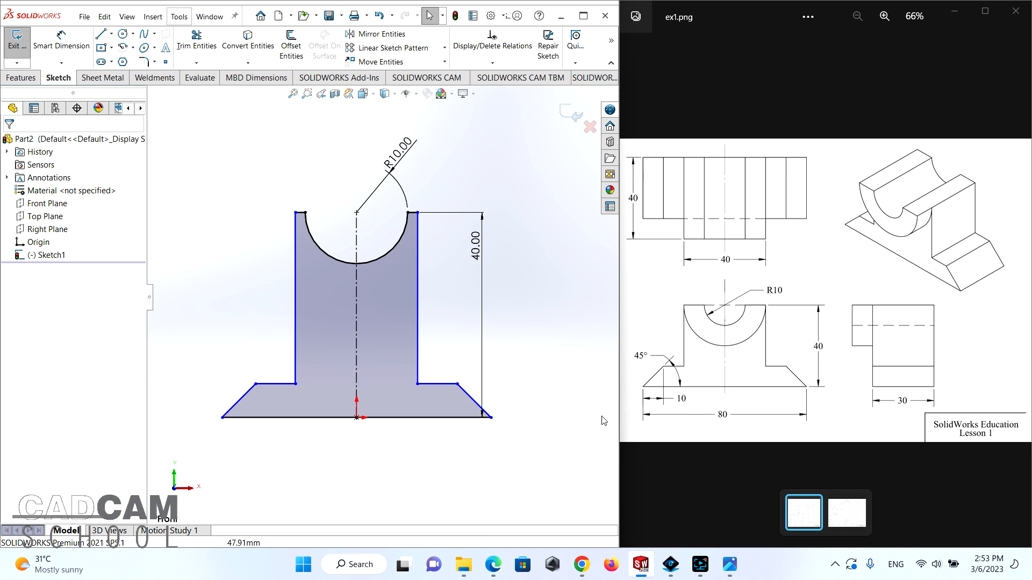
{"action": "left_click", "coordinate": [61, 42]}
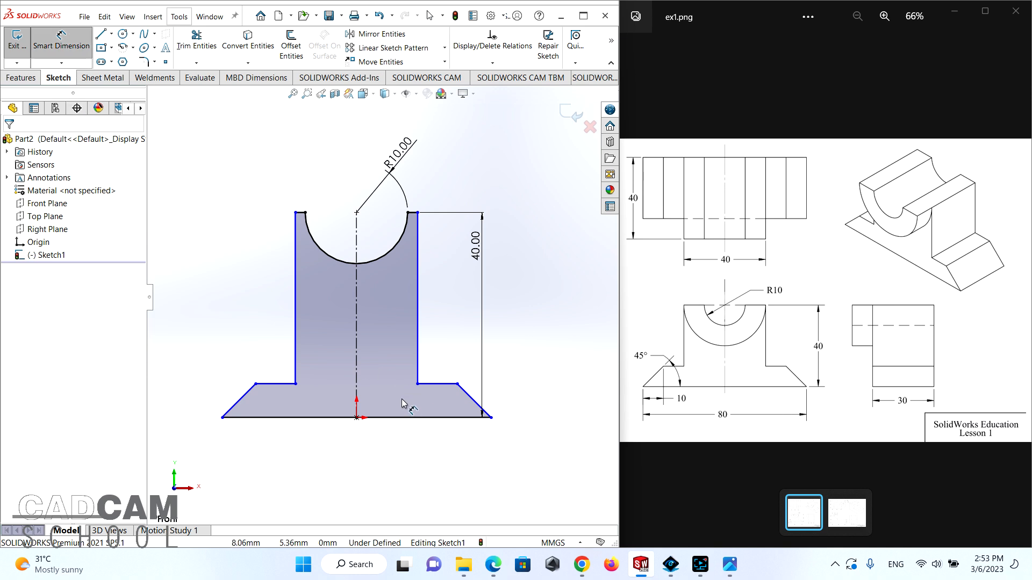
{"action": "left_click", "coordinate": [414, 417]}
{"action": "left_click", "coordinate": [377, 449]}
{"action": "type", "text": "80"}
{"action": "key", "text": "Return"}
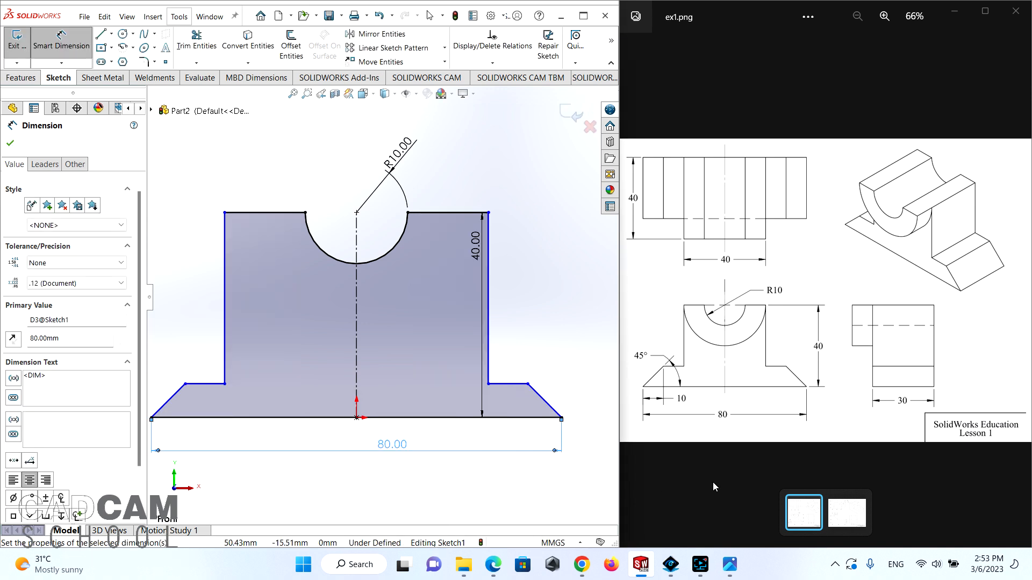
Dimension the angle between the left slanted line and the base line as 45°
{"action": "scroll", "coordinate": [721, 407], "scroll_direction": "up", "scroll_amount": 1}
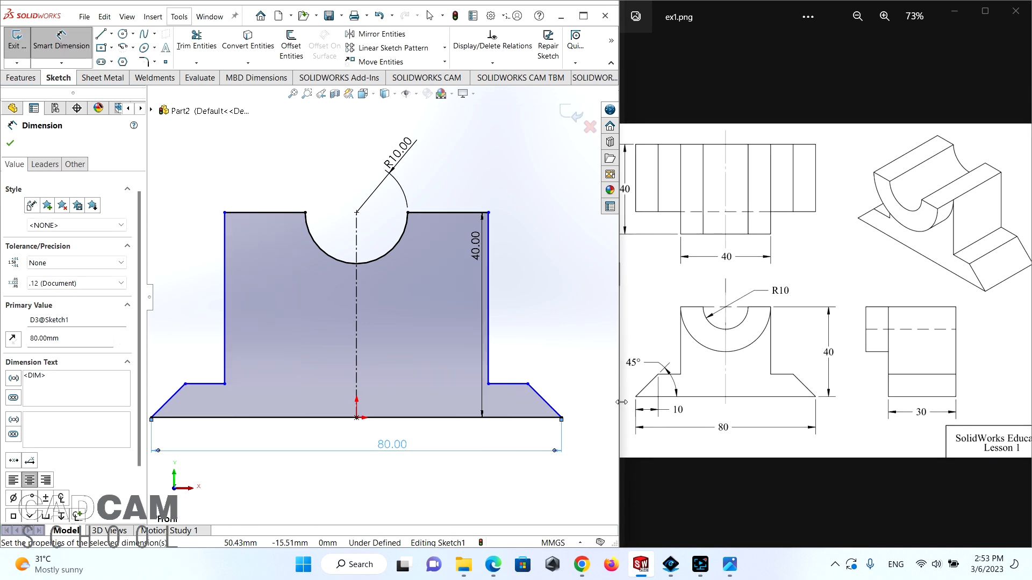
{"action": "scroll", "coordinate": [200, 407], "scroll_direction": "down", "scroll_amount": 1}
{"action": "left_click", "coordinate": [175, 392]}
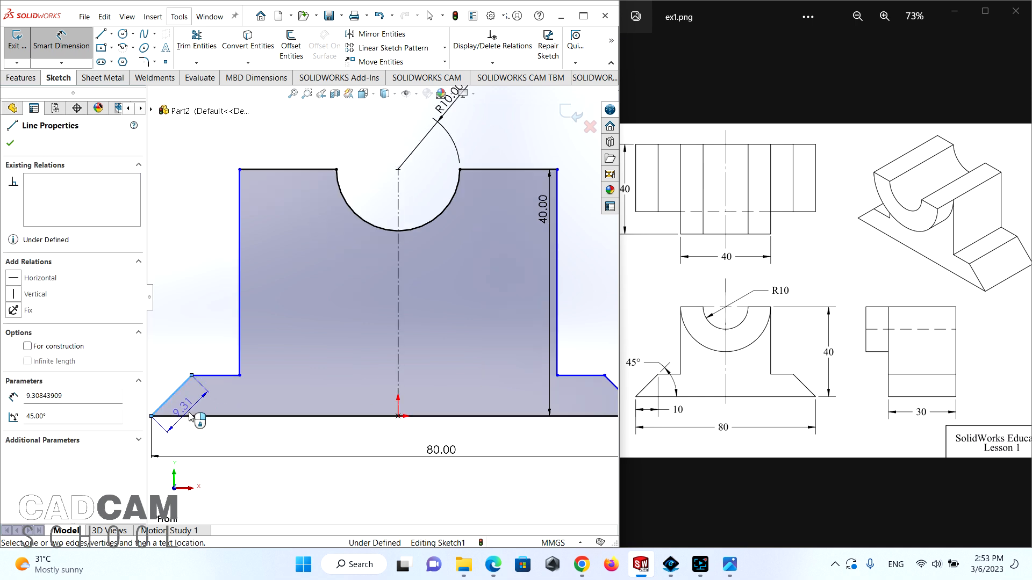
{"action": "left_click", "coordinate": [188, 415]}
{"action": "left_click", "coordinate": [204, 397]}
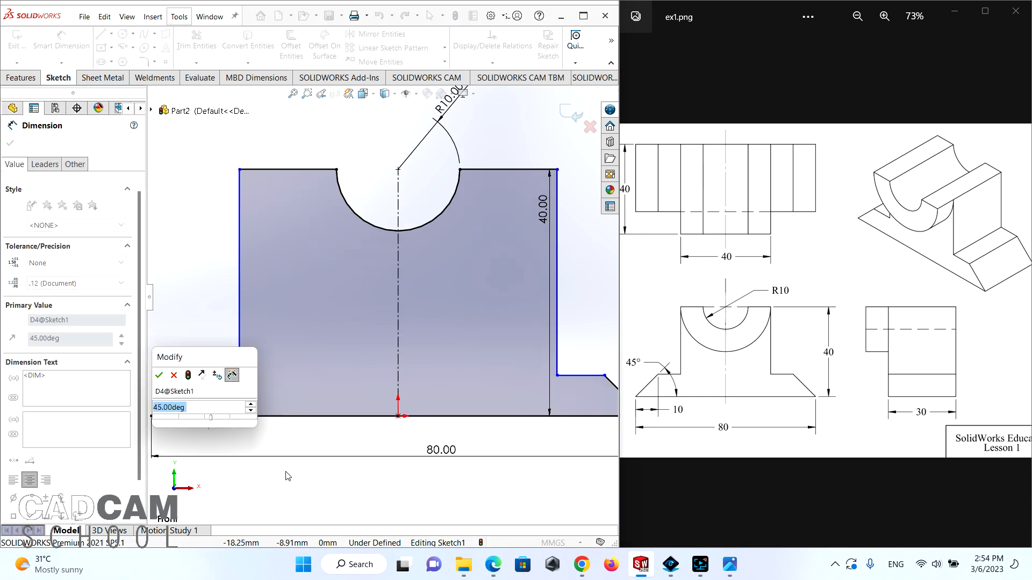
{"action": "left_click", "coordinate": [162, 379]}
{"action": "scroll", "coordinate": [587, 175], "scroll_direction": "up", "scroll_amount": 1}
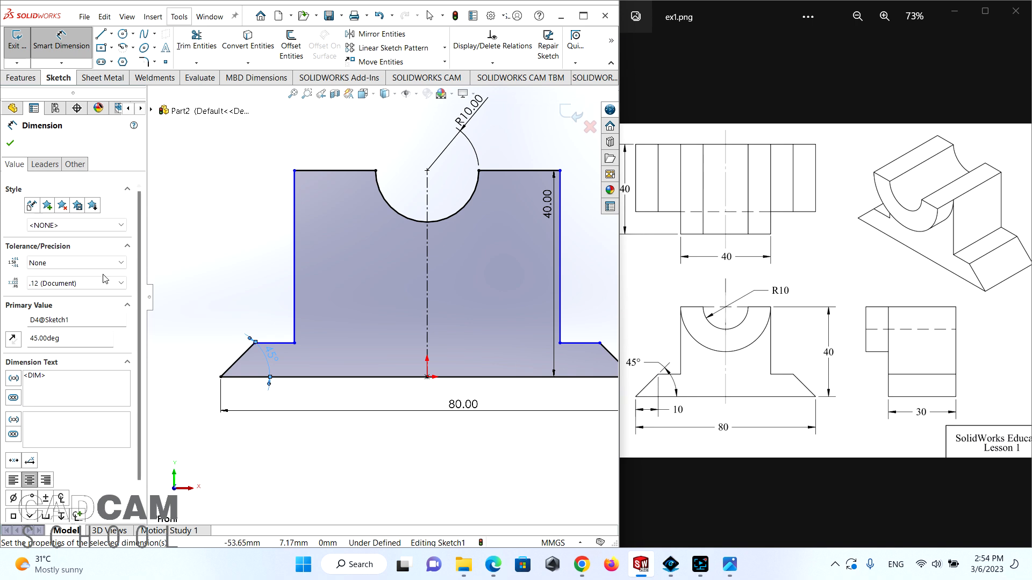
{"action": "left_click", "coordinate": [10, 144]}
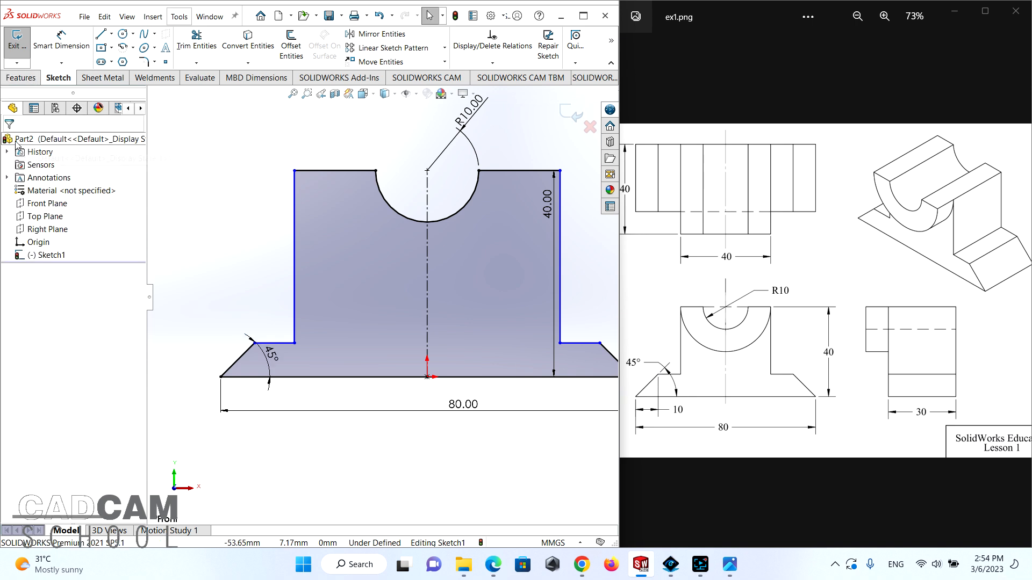
Dimension the horizontal distance between the two ends of the left slanted line as 10 mm
{"action": "left_click", "coordinate": [221, 377]}
{"action": "left_click", "coordinate": [254, 344]}
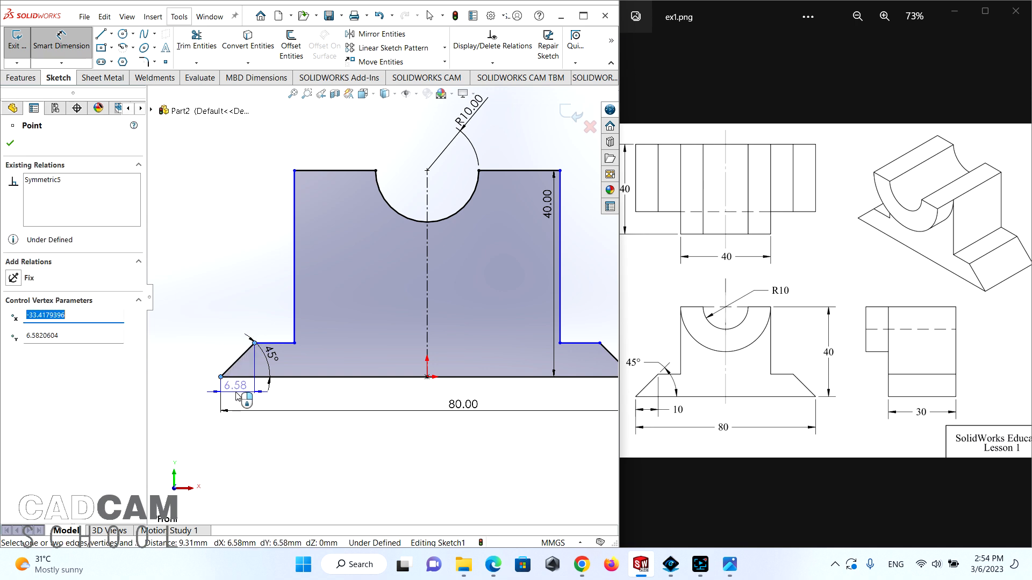
{"action": "left_click", "coordinate": [237, 398]}
{"action": "type", "text": "10"}
{"action": "key", "text": "Return"}
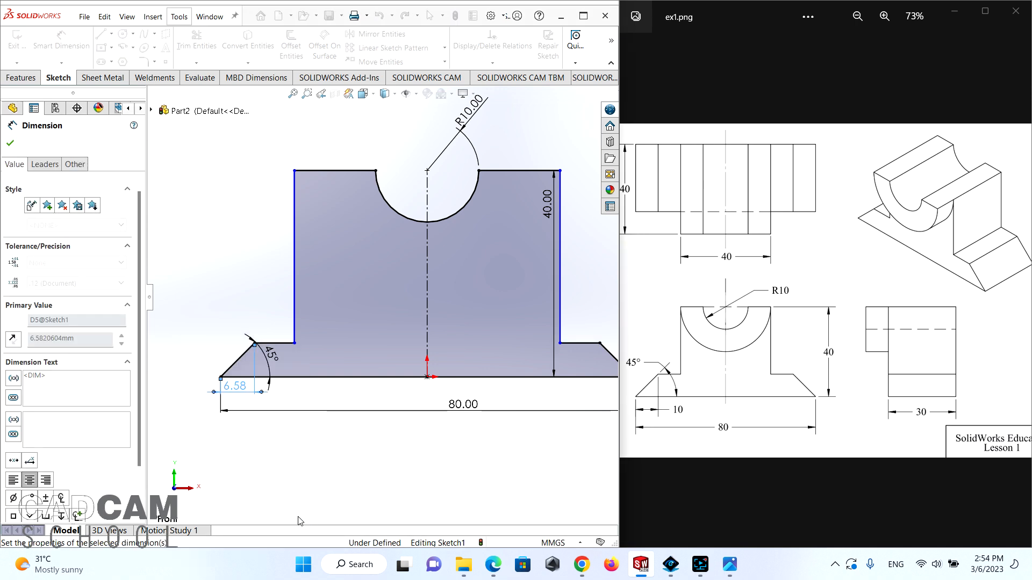
Dimension the width between the upright block's two vertical sides as 40 mm
{"action": "key", "text": "f"}
{"action": "scroll", "coordinate": [574, 229], "scroll_direction": "up", "scroll_amount": 2}
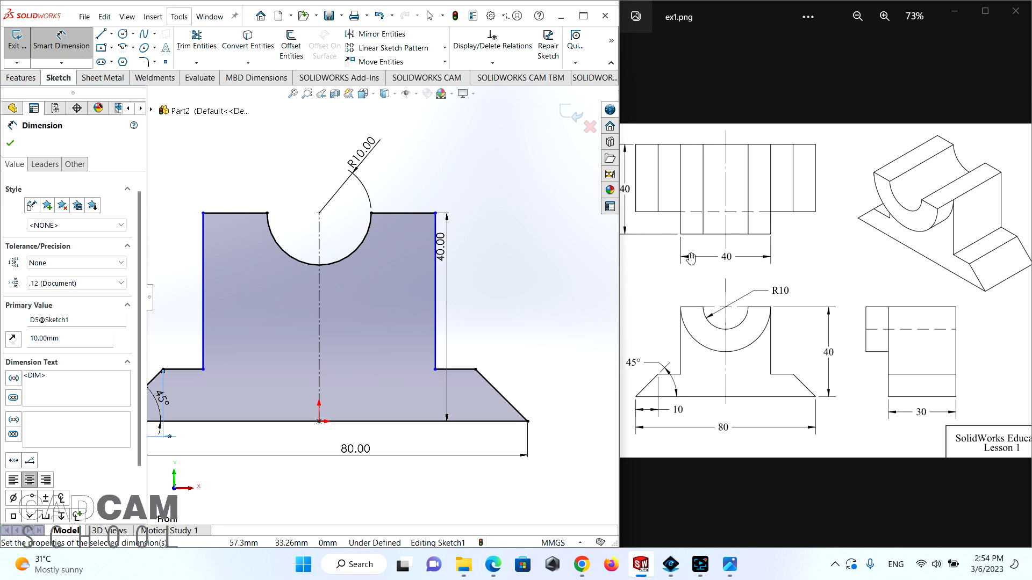
{"action": "left_click", "coordinate": [204, 228]}
{"action": "left_click", "coordinate": [436, 292]}
{"action": "left_click", "coordinate": [348, 159]}
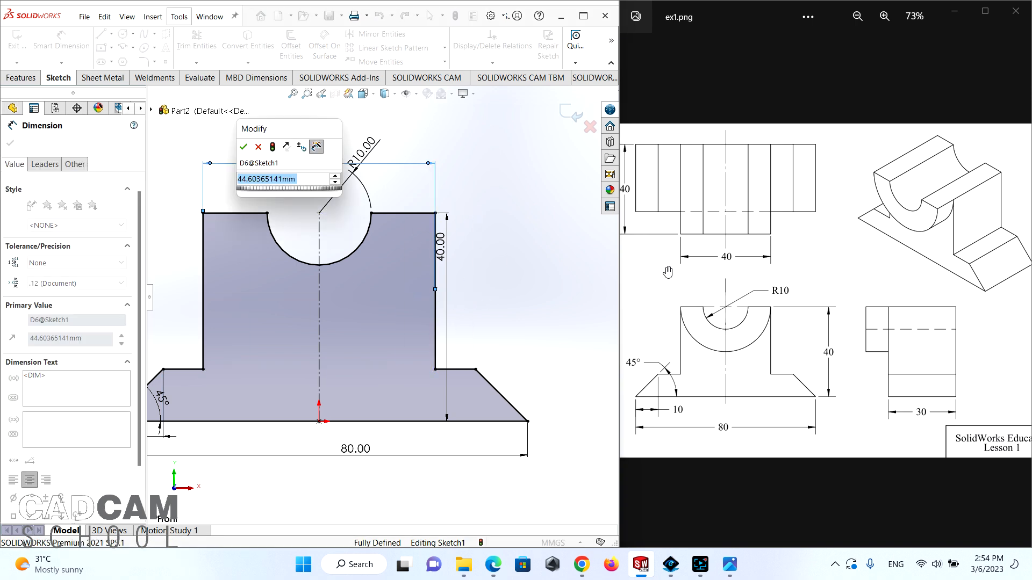
{"action": "type", "text": "40"}
{"action": "key", "text": "Return"}
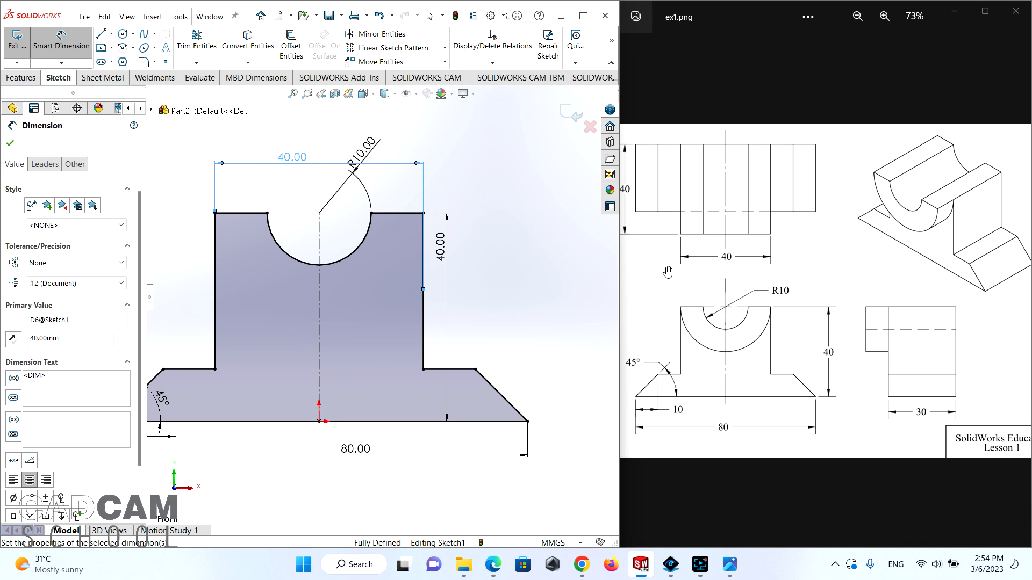
{"action": "scroll", "coordinate": [383, 296], "scroll_direction": "up", "scroll_amount": 3}
{"action": "scroll", "coordinate": [258, 318], "scroll_direction": "down", "scroll_amount": 2}
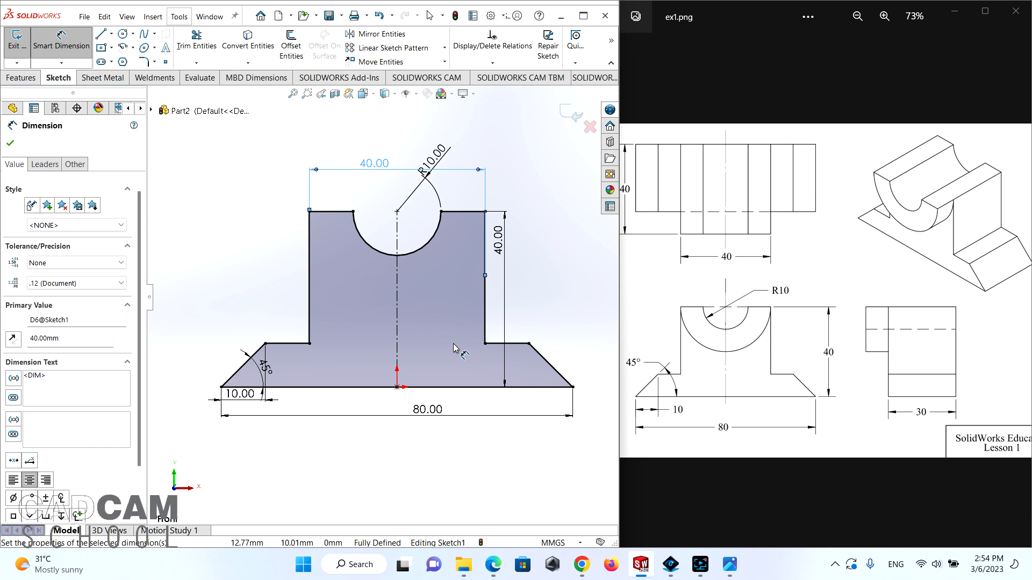
{"action": "left_click", "coordinate": [11, 143]}
Extrude the fully dimensioned bracket profile as a blind boss with a depth of 30 mm
{"action": "left_click", "coordinate": [20, 79]}
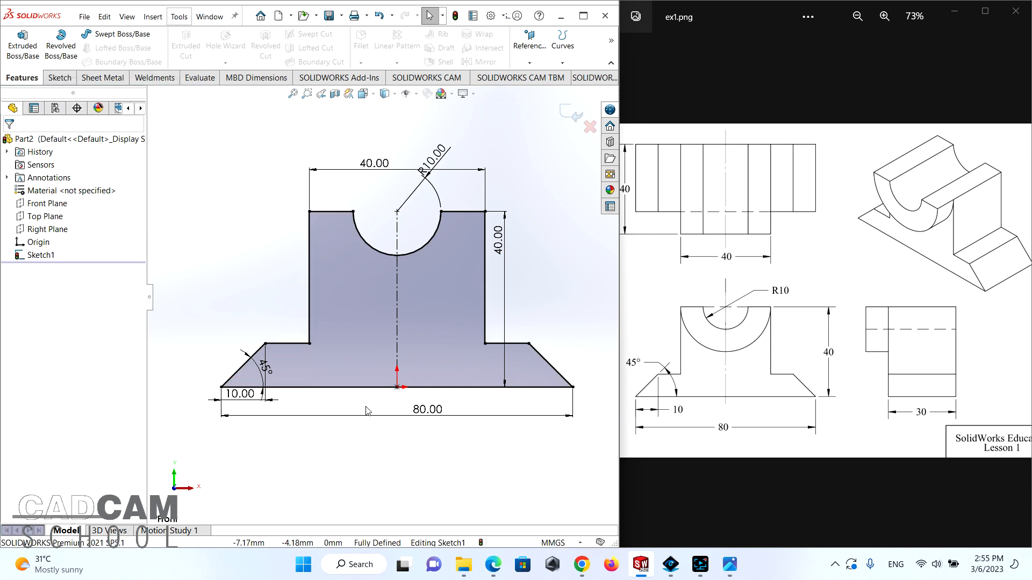
{"action": "scroll", "coordinate": [379, 398], "scroll_direction": "up", "scroll_amount": 3}
{"action": "scroll", "coordinate": [469, 320], "scroll_direction": "down", "scroll_amount": 2}
{"action": "mouse_move", "coordinate": [515, 272]}
{"action": "middle_mouse_down"}
{"action": "mouse_move", "coordinate": [438, 314]}
{"action": "mouse_move", "coordinate": [472, 329]}
{"action": "mouse_move", "coordinate": [445, 295]}
{"action": "middle_mouse_up"}
{"action": "scroll", "coordinate": [834, 343], "scroll_direction": "down", "scroll_amount": 1}
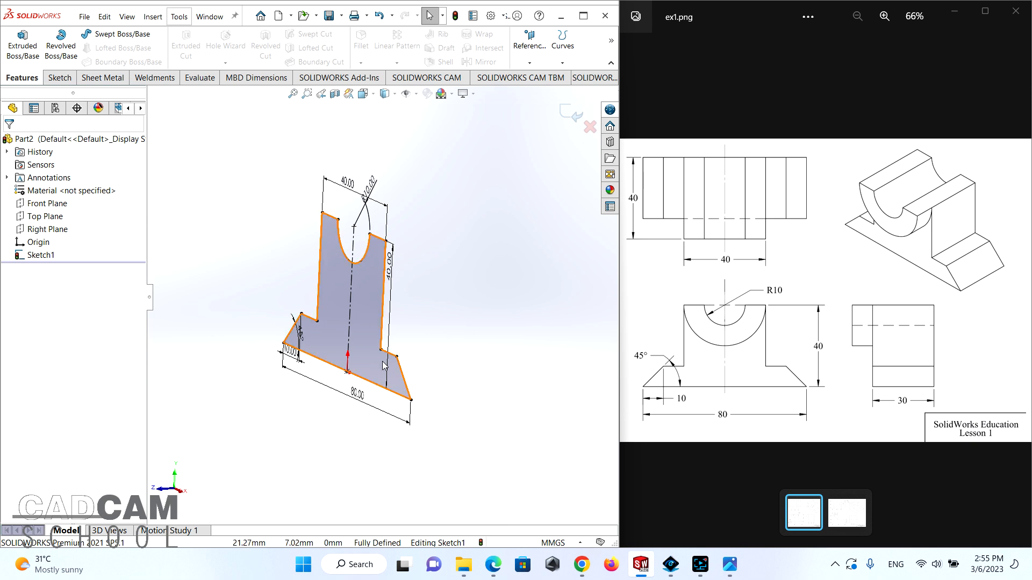
{"action": "mouse_move", "coordinate": [470, 285]}
{"action": "middle_mouse_down"}
{"action": "mouse_move", "coordinate": [484, 280]}
{"action": "mouse_move", "coordinate": [472, 278]}
{"action": "middle_mouse_up"}
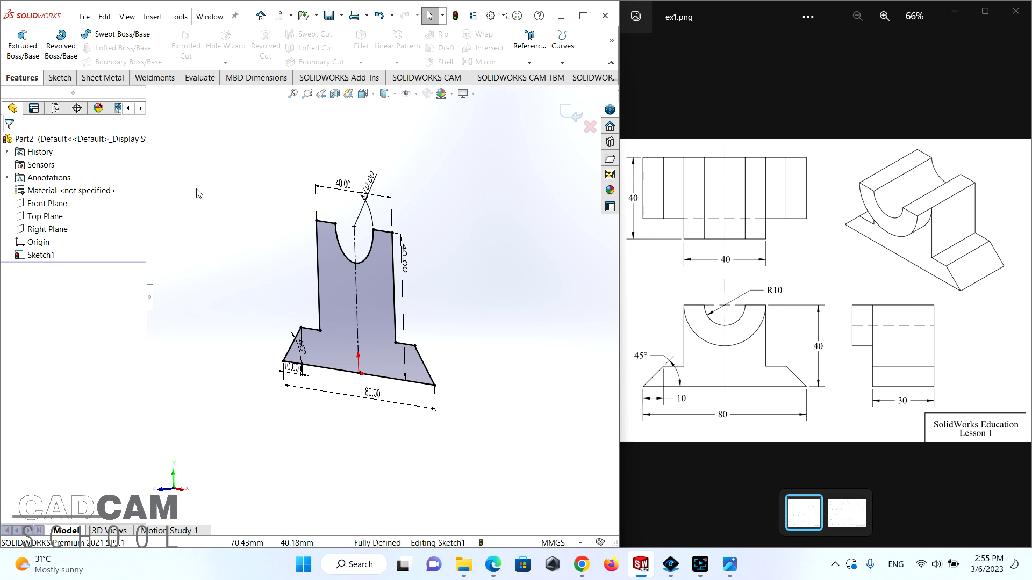
{"action": "left_click", "coordinate": [23, 44]}
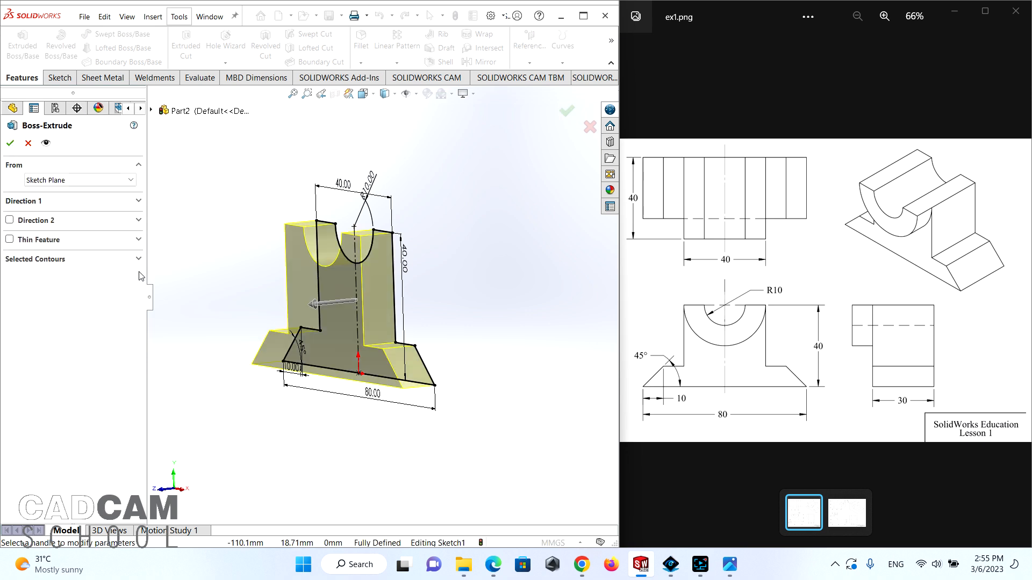
{"action": "left_click", "coordinate": [60, 208]}
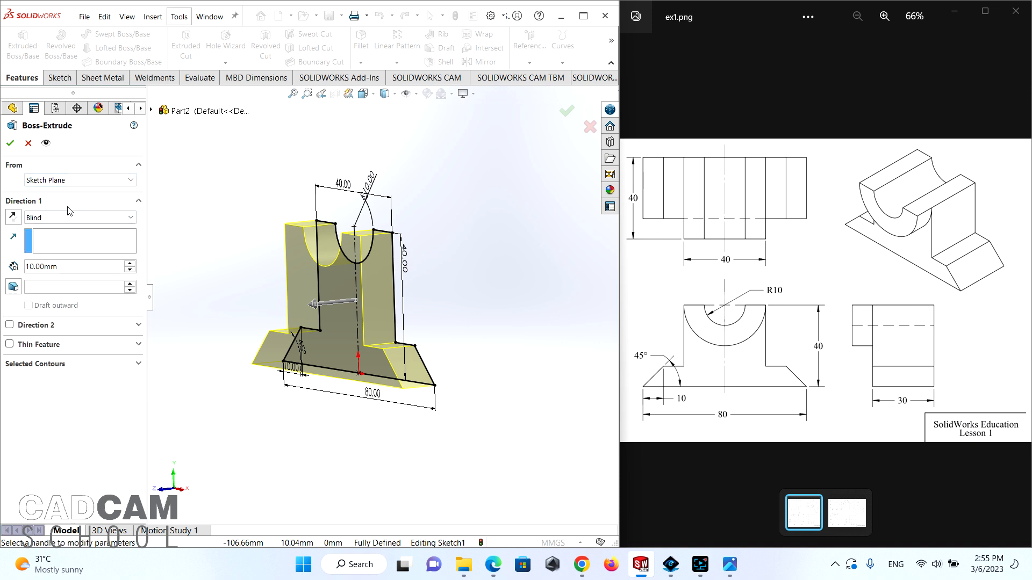
{"action": "left_click", "coordinate": [53, 218]}
{"action": "left_click", "coordinate": [53, 217]}
{"action": "type", "text": "30"}
{"action": "key", "text": "Return"}
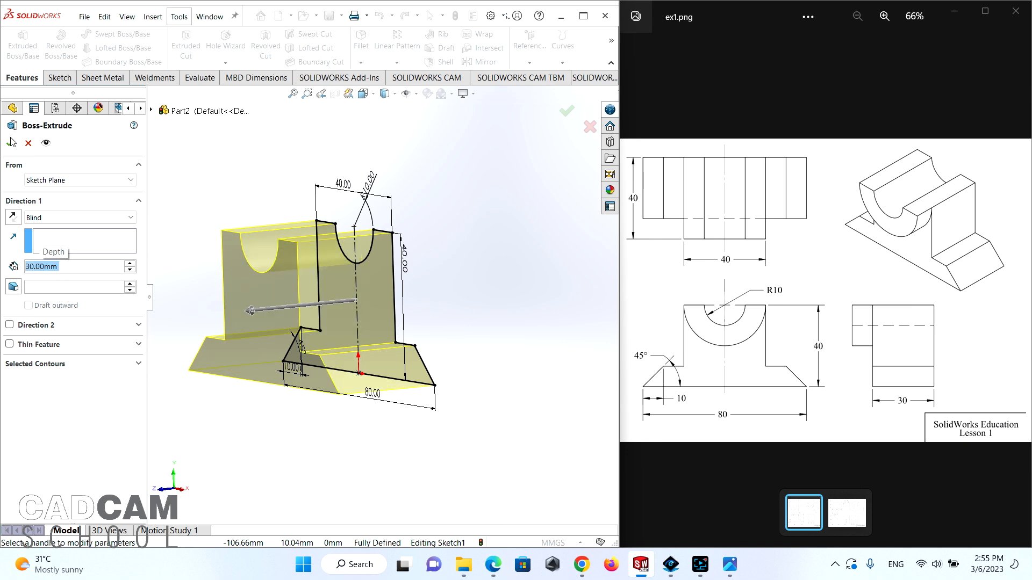
{"action": "left_click", "coordinate": [483, 313]}
Start a new sketch on the front face of the extruded bracket
{"action": "mouse_move", "coordinate": [488, 330]}
{"action": "middle_mouse_down"}
{"action": "mouse_move", "coordinate": [454, 307]}
{"action": "mouse_move", "coordinate": [521, 301]}
{"action": "mouse_move", "coordinate": [509, 289]}
{"action": "mouse_move", "coordinate": [493, 362]}
{"action": "mouse_move", "coordinate": [488, 347]}
{"action": "middle_mouse_up"}
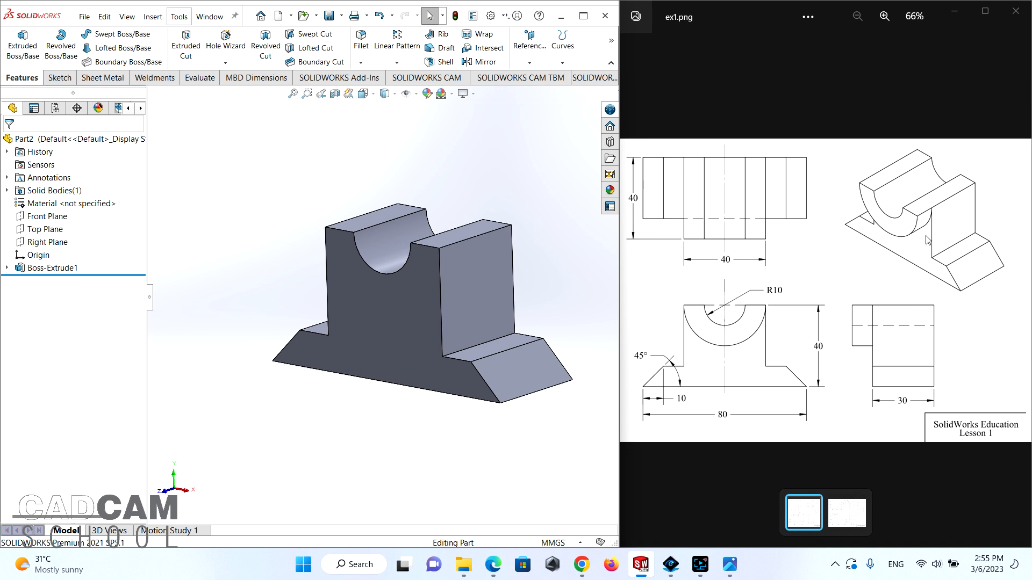
{"action": "left_click", "coordinate": [398, 312]}
{"action": "left_click", "coordinate": [494, 280]}
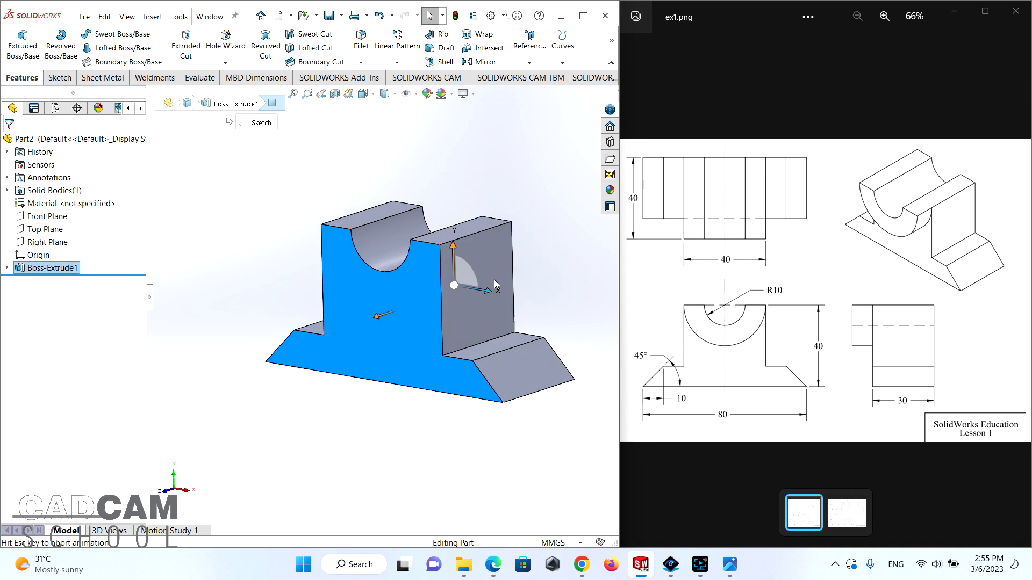
{"action": "right_click", "coordinate": [324, 270]}
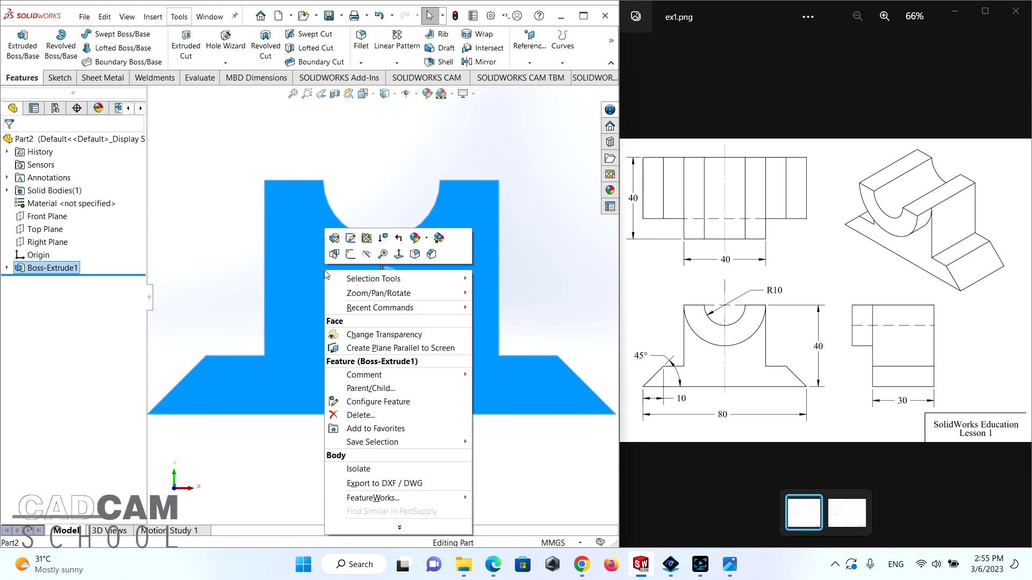
{"action": "left_click", "coordinate": [351, 257]}
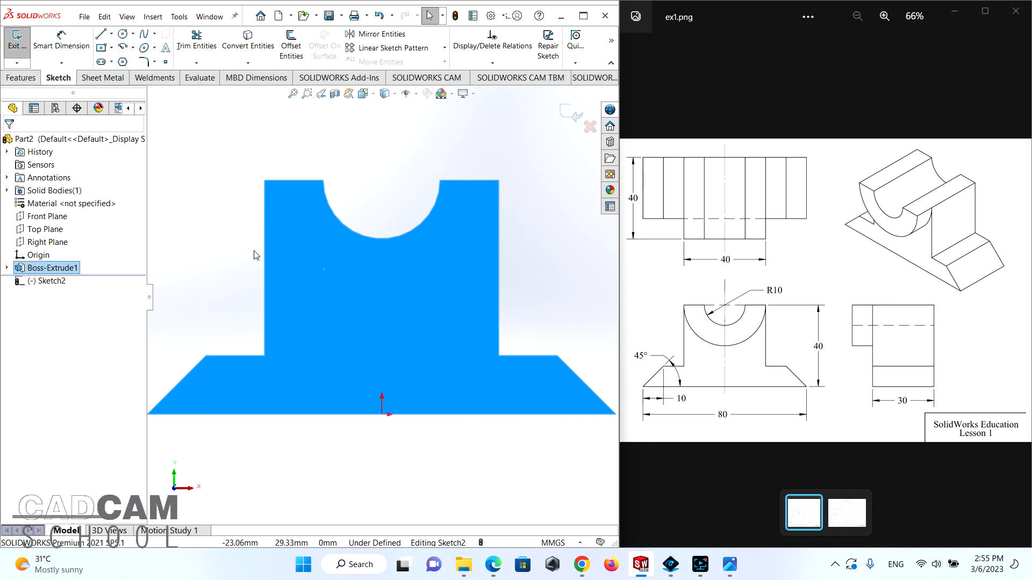
{"action": "scroll", "coordinate": [358, 231], "scroll_direction": "down", "scroll_amount": 1}
{"action": "middle_click_drag", "start_coordinate": [369, 241], "coordinate": [376, 267], "text": "ctrl"}
{"action": "key", "text": "Escape"}
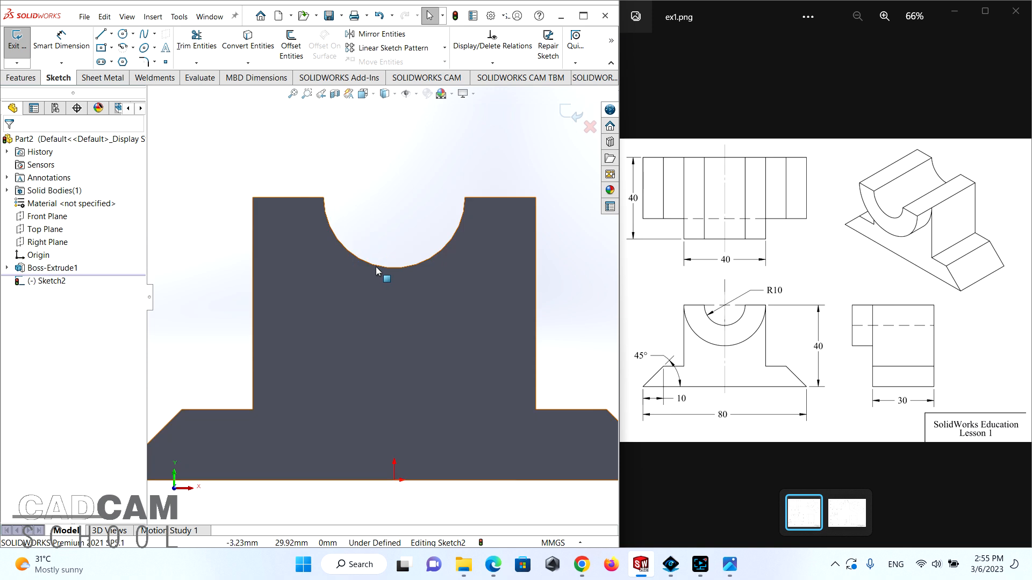
Convert the semicircular groove edge and the two short top edges beside it into sketch entities
{"action": "left_click", "coordinate": [341, 244]}
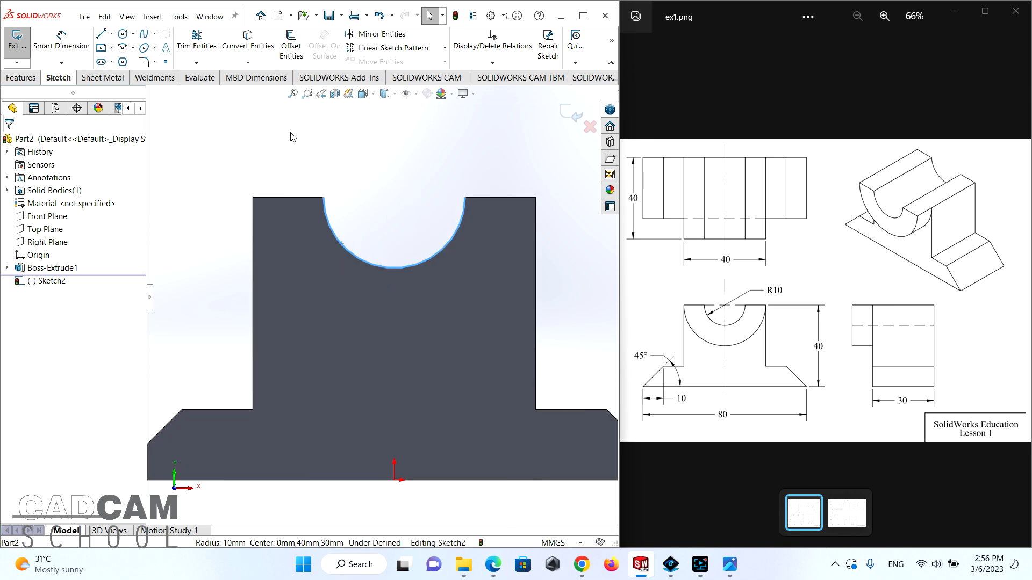
{"action": "left_click", "coordinate": [257, 46]}
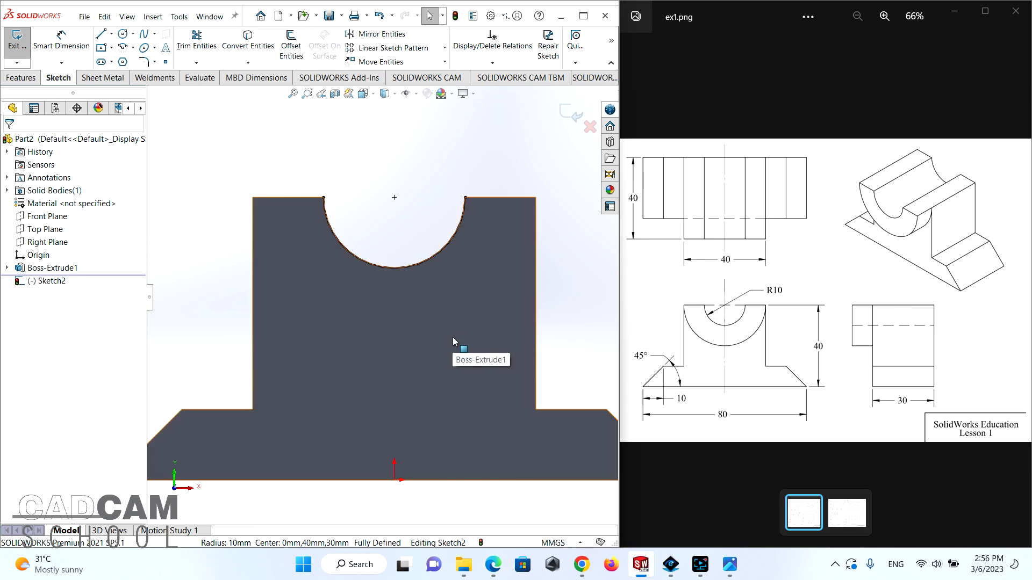
{"action": "left_click", "coordinate": [308, 197]}
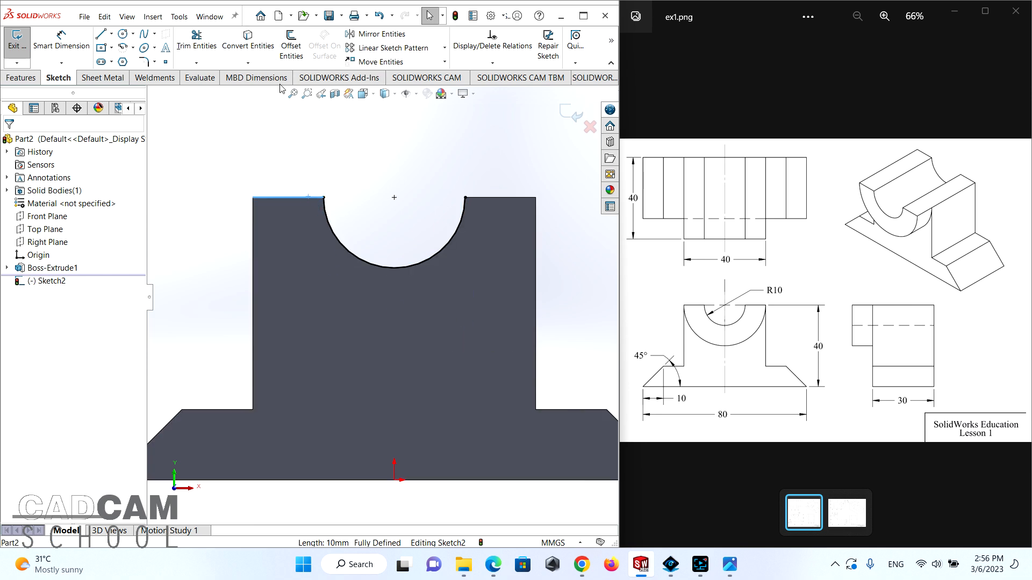
{"action": "left_click", "coordinate": [246, 46]}
{"action": "left_click", "coordinate": [512, 196]}
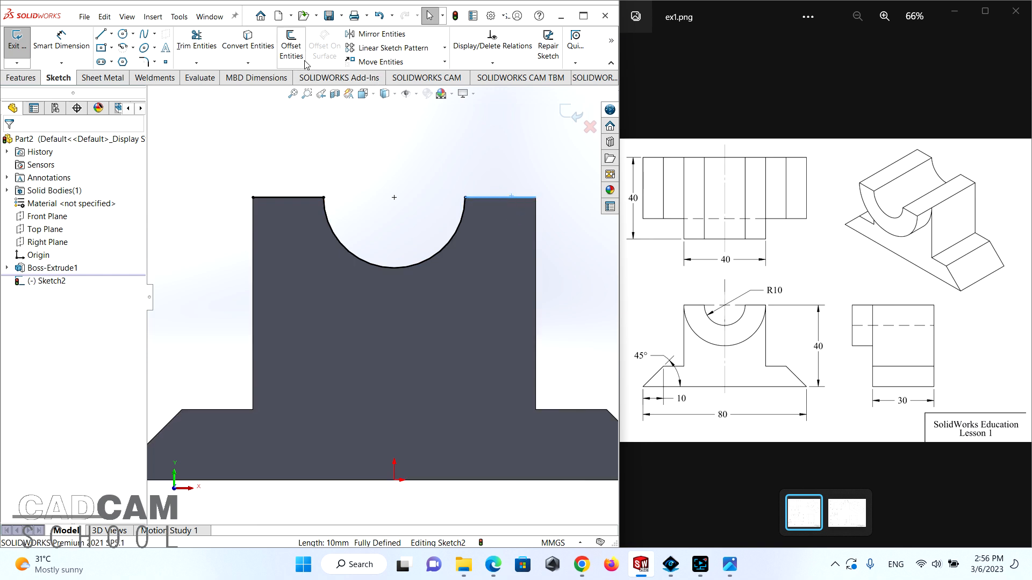
{"action": "left_click", "coordinate": [252, 43]}
Draw a circle of 20 mm radius centred on the groove arc's centre and passing through the block's upper outer corner
{"action": "left_click", "coordinate": [123, 35]}
{"action": "left_click", "coordinate": [394, 197]}
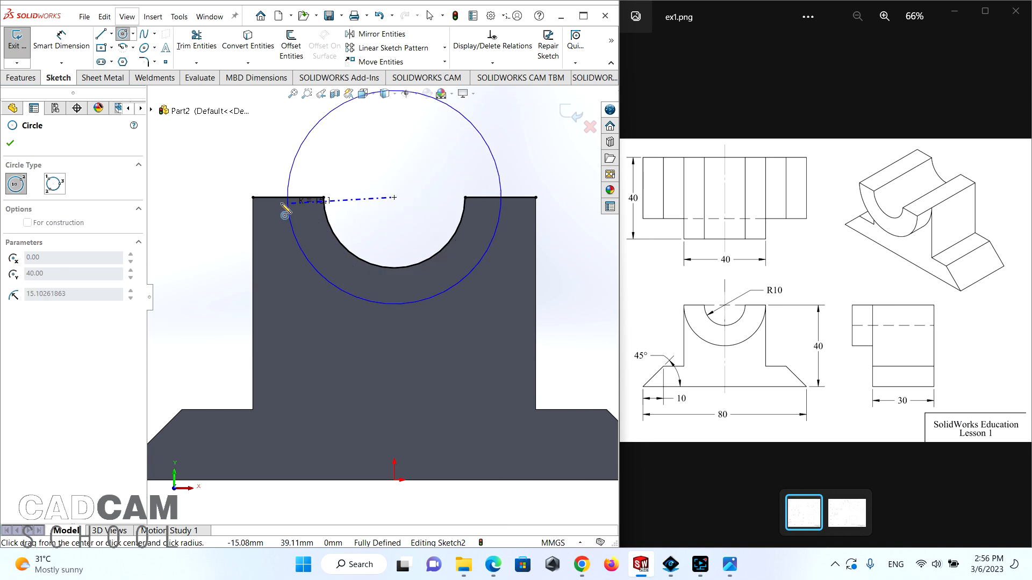
{"action": "left_click", "coordinate": [253, 198]}
{"action": "scroll", "coordinate": [393, 295], "scroll_direction": "up", "scroll_amount": 2}
{"action": "scroll", "coordinate": [477, 226], "scroll_direction": "down", "scroll_amount": 2}
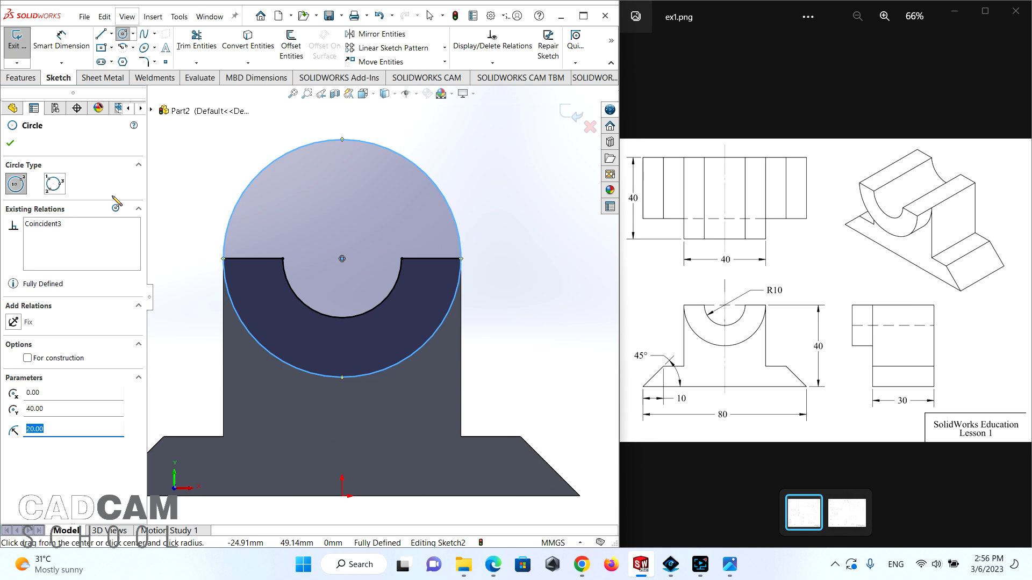
{"action": "left_click", "coordinate": [10, 144]}
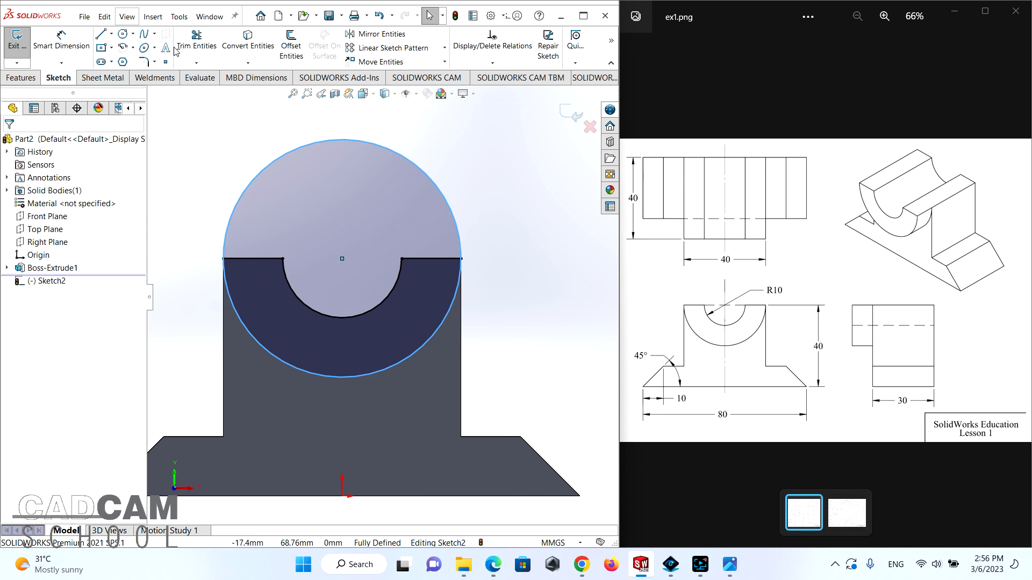
Trim away the upper half of the circle with Power trim, leaving a closed half-ring profile
{"action": "left_click", "coordinate": [192, 44]}
{"action": "left_click_drag", "start_coordinate": [240, 149], "coordinate": [314, 222]}
{"action": "scroll", "coordinate": [433, 315], "scroll_direction": "up", "scroll_amount": 3}
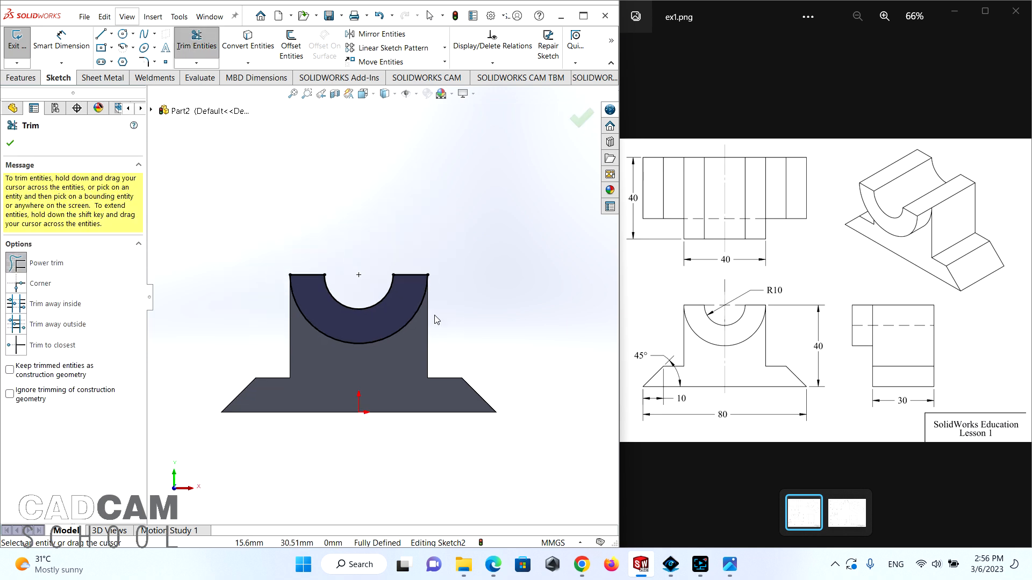
{"action": "scroll", "coordinate": [355, 312], "scroll_direction": "down", "scroll_amount": 3}
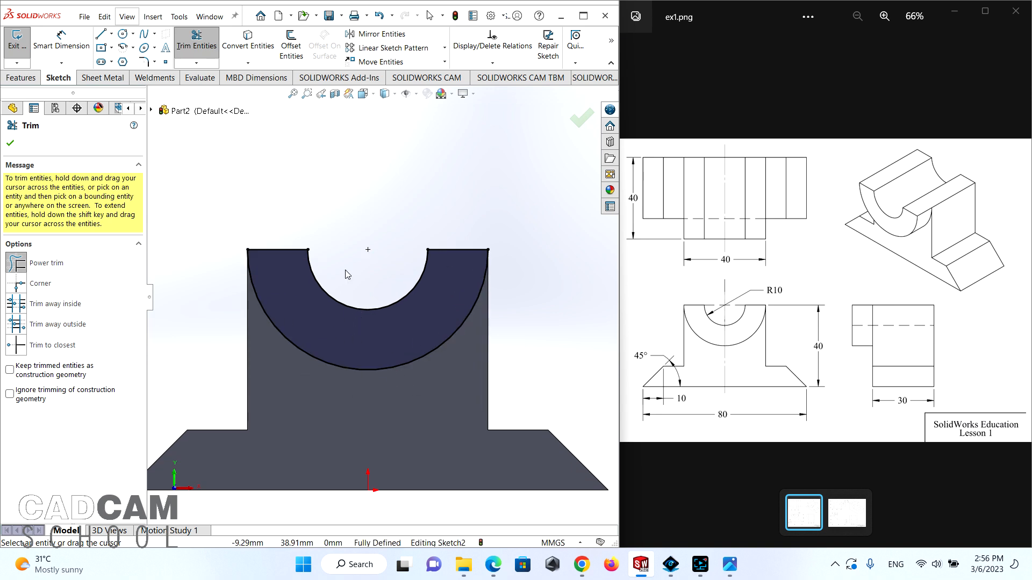
{"action": "left_click", "coordinate": [12, 144]}
{"action": "key", "text": "f"}
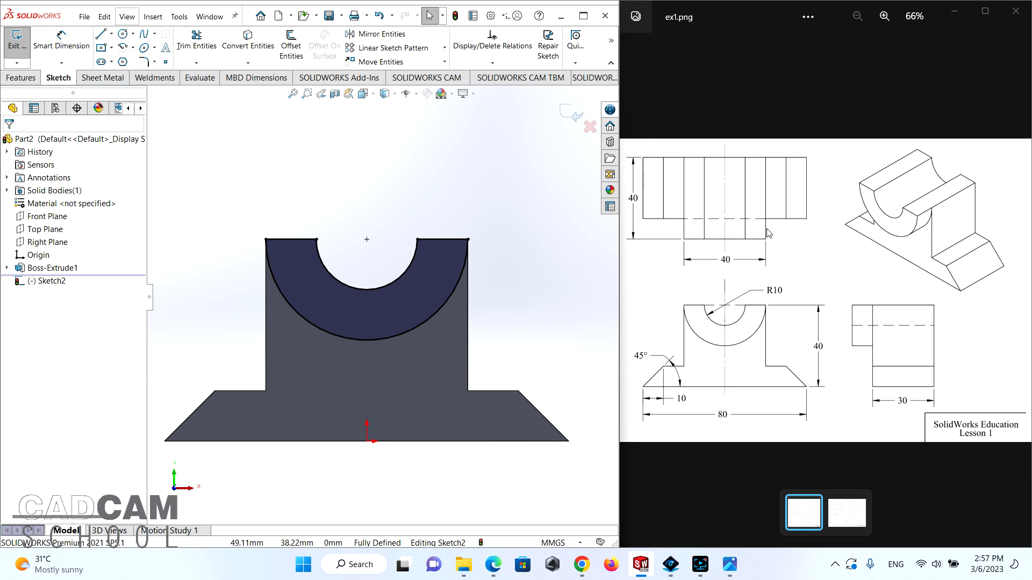
Extrude the half-ring profile 10 mm outward from the front face, merged with the bracket body
{"action": "scroll", "coordinate": [505, 362], "scroll_direction": "up", "scroll_amount": 3}
{"action": "middle_click_drag", "start_coordinate": [450, 326], "coordinate": [380, 345]}
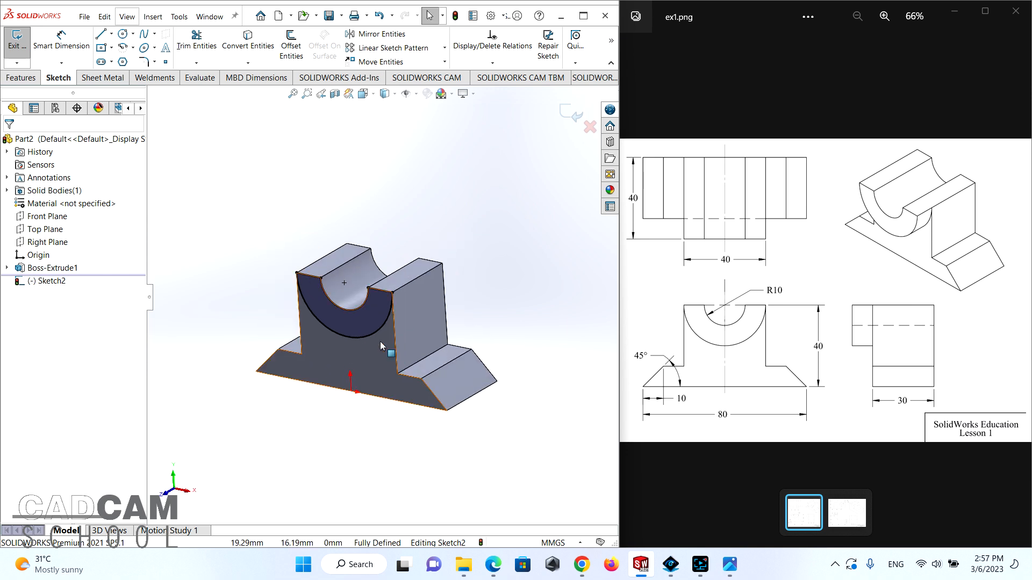
{"action": "left_click", "coordinate": [22, 77]}
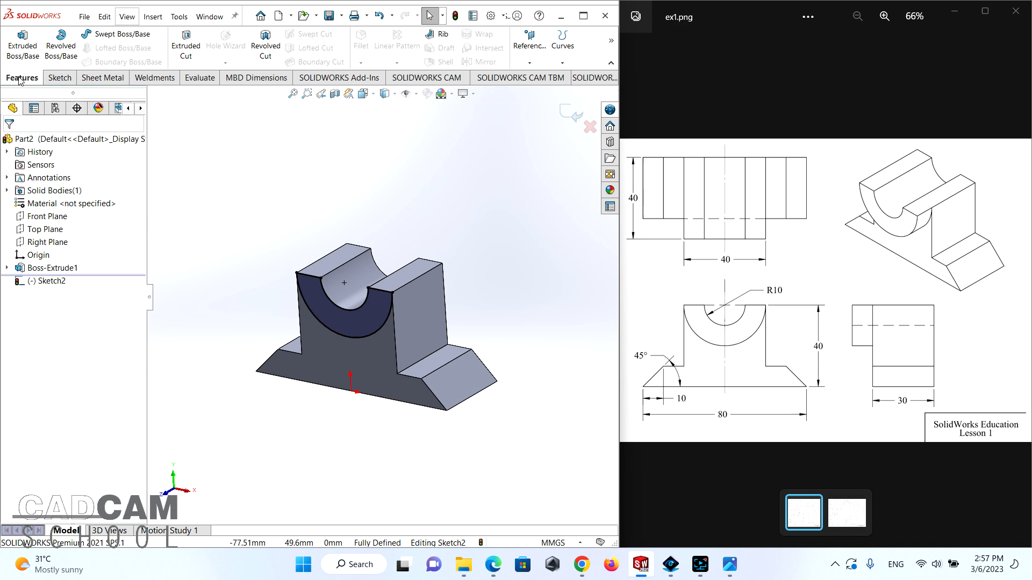
{"action": "left_click", "coordinate": [23, 46]}
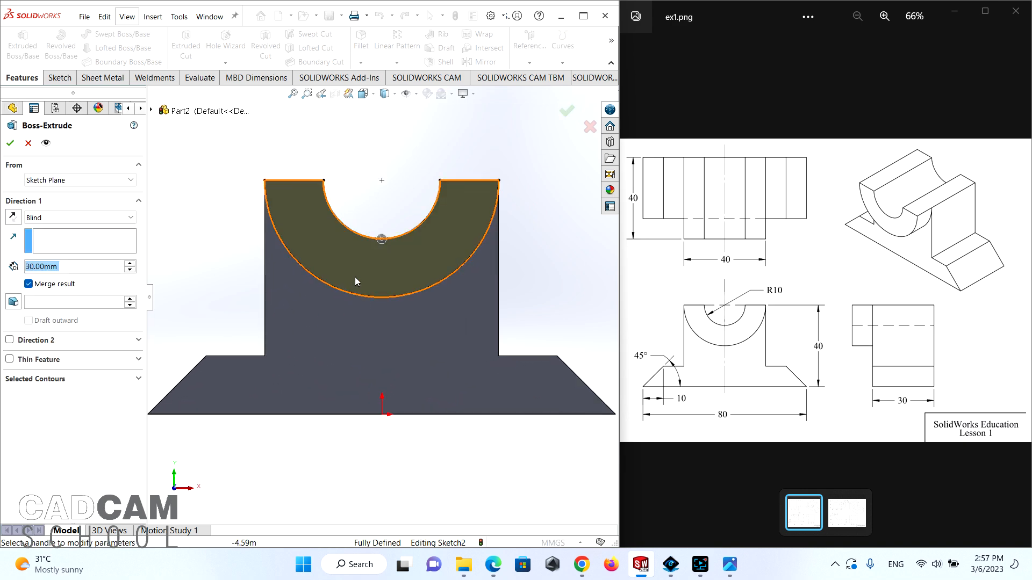
{"action": "middle_click_drag", "start_coordinate": [385, 272], "coordinate": [301, 301]}
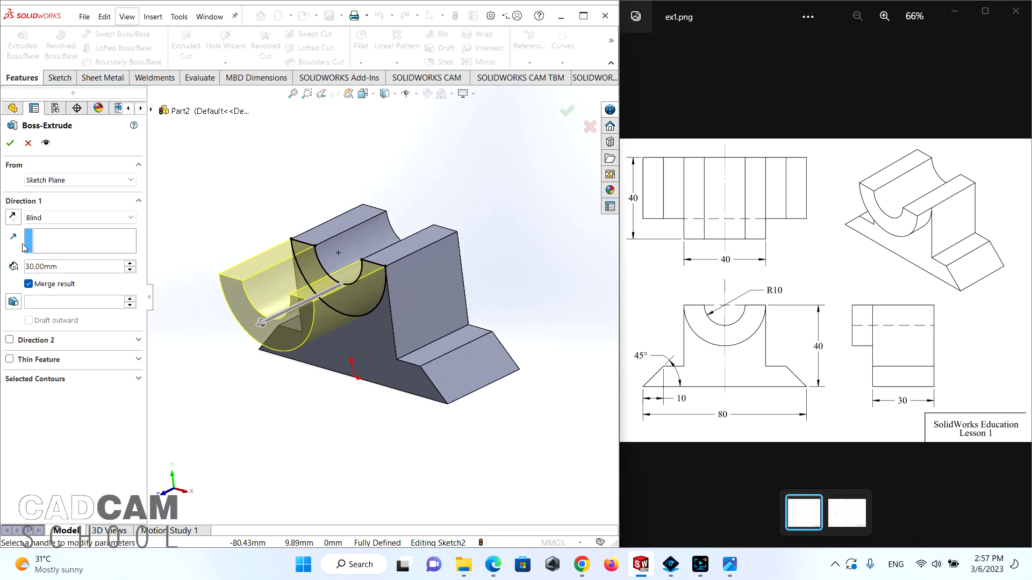
{"action": "left_click_drag", "start_coordinate": [73, 271], "coordinate": [17, 272]}
{"action": "type", "text": "10"}
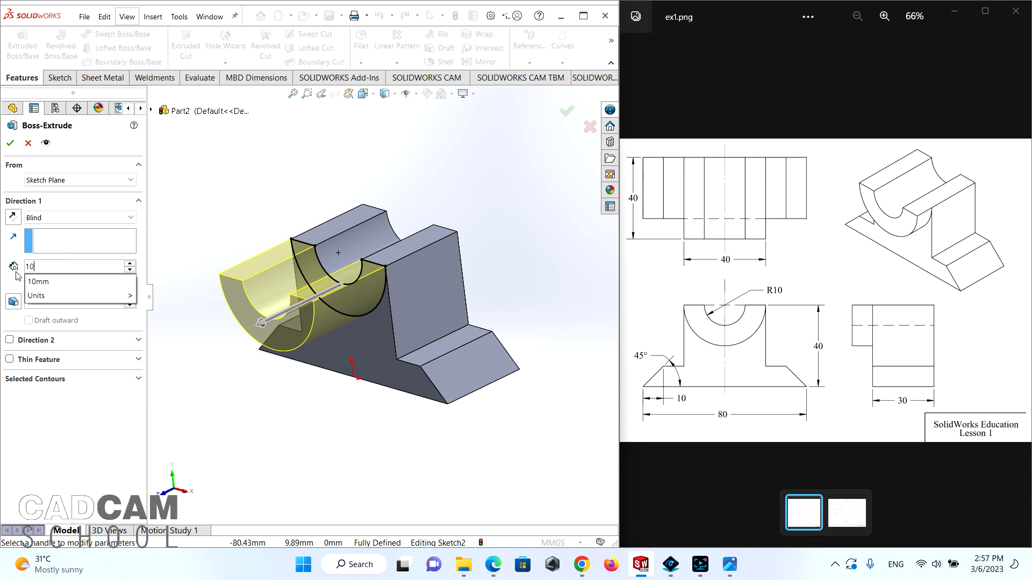
{"action": "key", "text": "Return"}
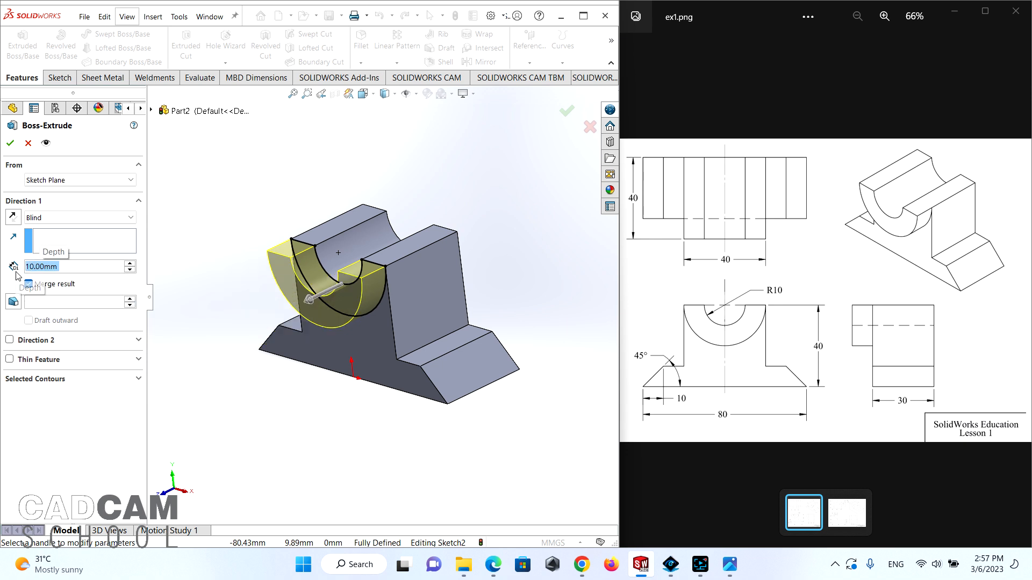
{"action": "left_click", "coordinate": [10, 143]}
Examine the finished bracket from several angles, comparing its shape with the reference drawing
{"action": "scroll", "coordinate": [414, 331], "scroll_direction": "up", "scroll_amount": 3}
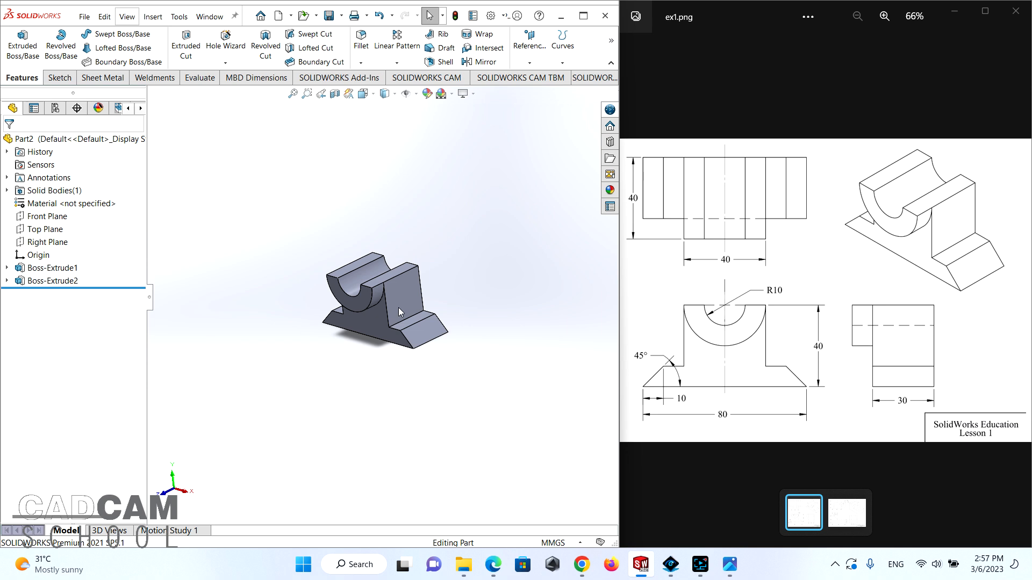
{"action": "scroll", "coordinate": [407, 339], "scroll_direction": "down", "scroll_amount": 4}
{"action": "mouse_move", "coordinate": [403, 414]}
{"action": "middle_mouse_down"}
{"action": "mouse_move", "coordinate": [408, 397]}
{"action": "mouse_move", "coordinate": [373, 434]}
{"action": "mouse_move", "coordinate": [394, 350]}
{"action": "mouse_move", "coordinate": [489, 307]}
{"action": "mouse_move", "coordinate": [426, 371]}
{"action": "mouse_move", "coordinate": [434, 333]}
{"action": "mouse_move", "coordinate": [432, 361]}
{"action": "mouse_move", "coordinate": [424, 316]}
{"action": "mouse_move", "coordinate": [369, 334]}
{"action": "mouse_move", "coordinate": [518, 379]}
{"action": "mouse_move", "coordinate": [436, 351]}
{"action": "mouse_move", "coordinate": [534, 357]}
{"action": "mouse_move", "coordinate": [355, 382]}
{"action": "mouse_move", "coordinate": [374, 386]}
{"action": "mouse_move", "coordinate": [433, 500]}
{"action": "mouse_move", "coordinate": [358, 423]}
{"action": "mouse_move", "coordinate": [365, 408]}
{"action": "mouse_move", "coordinate": [368, 425]}
{"action": "mouse_move", "coordinate": [387, 290]}
{"action": "mouse_move", "coordinate": [413, 404]}
{"action": "mouse_move", "coordinate": [455, 359]}
{"action": "mouse_move", "coordinate": [470, 359]}
{"action": "mouse_move", "coordinate": [463, 373]}
{"action": "middle_mouse_up"}
{"action": "scroll", "coordinate": [381, 299], "scroll_direction": "up", "scroll_amount": 3}
{"action": "scroll", "coordinate": [423, 392], "scroll_direction": "down", "scroll_amount": 4}
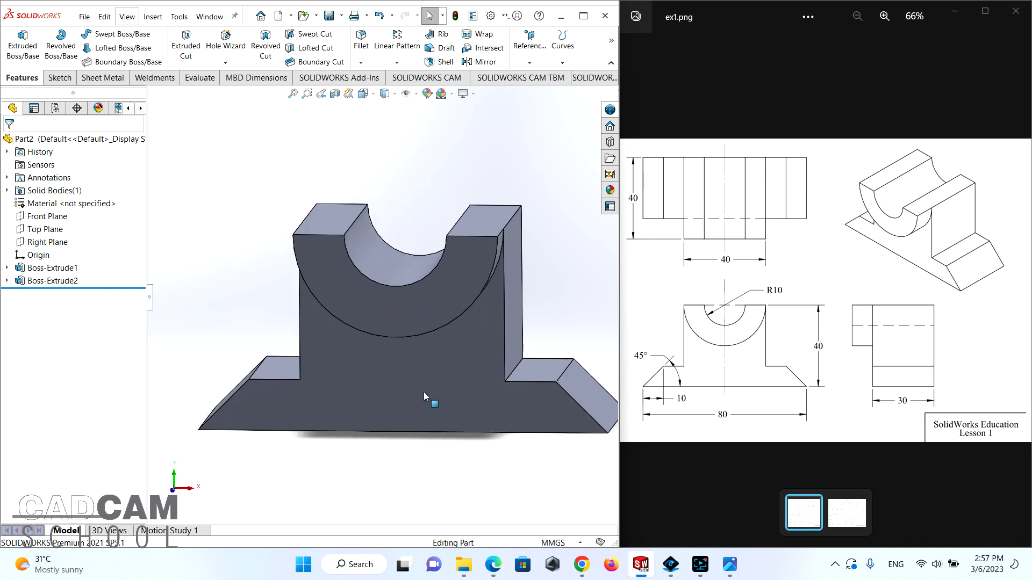
{"action": "scroll", "coordinate": [433, 410], "scroll_direction": "up", "scroll_amount": 2}
{"action": "scroll", "coordinate": [443, 374], "scroll_direction": "down", "scroll_amount": 3}
{"action": "middle_click_drag", "start_coordinate": [440, 407], "coordinate": [375, 445]}
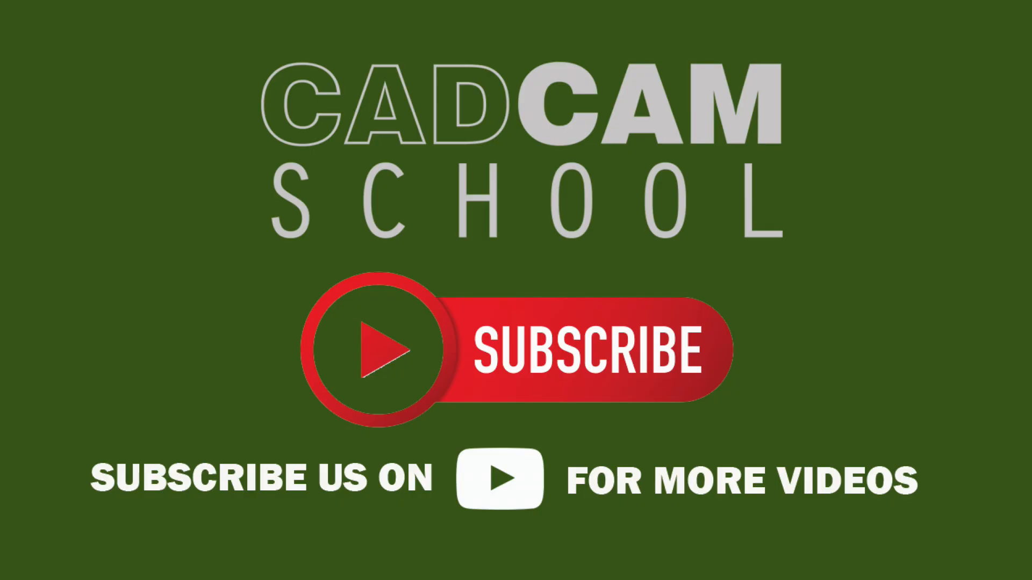